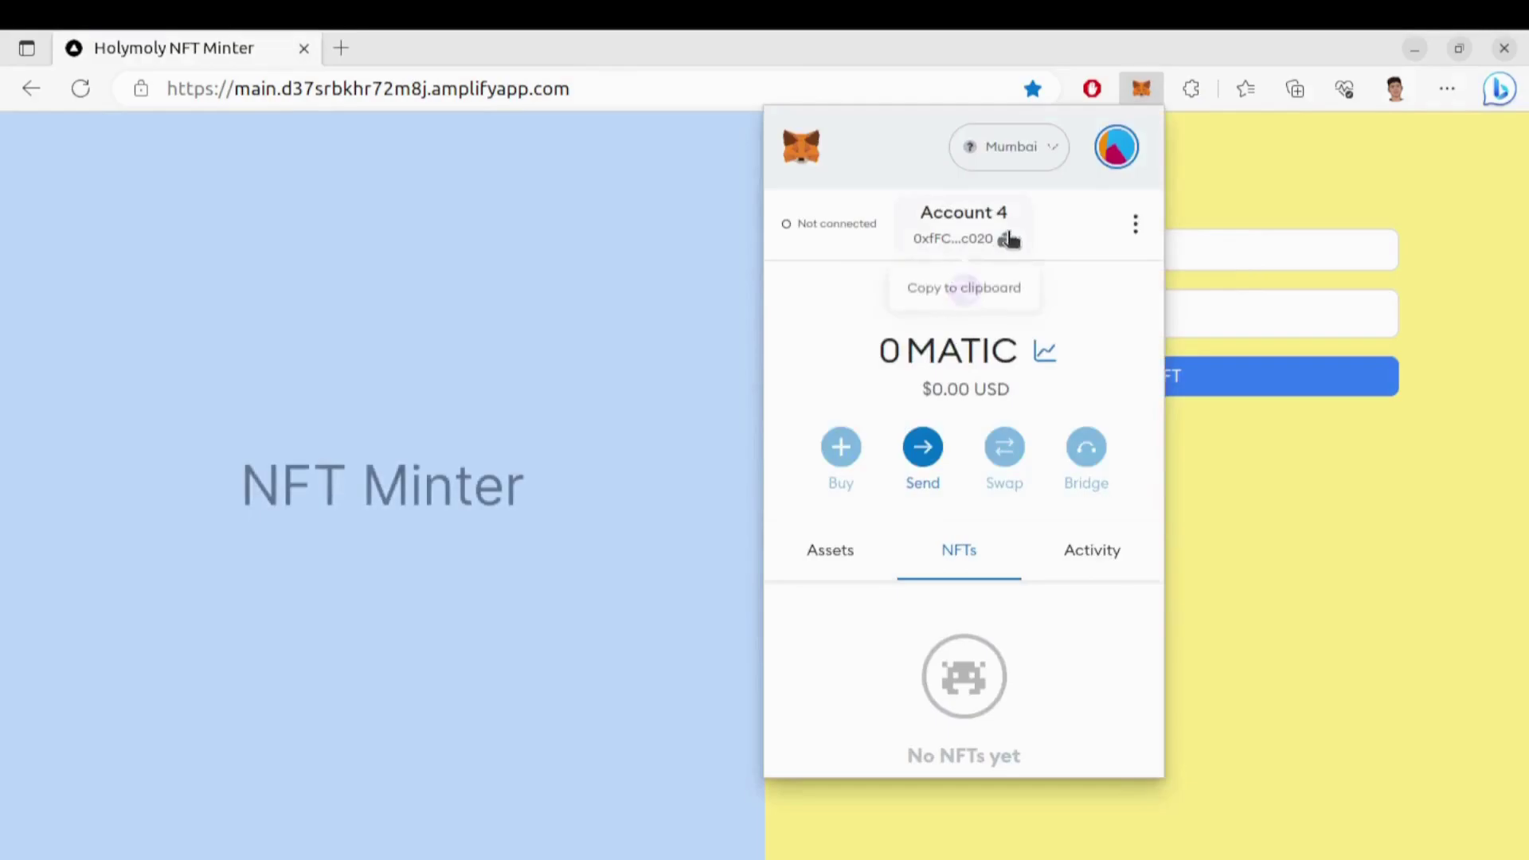
# Mint logo.png as an NFT to Account 4's copied wallet address in Holymoly NFT Minter
pyautogui.click(1008, 239)
pyautogui.click(1175, 262)
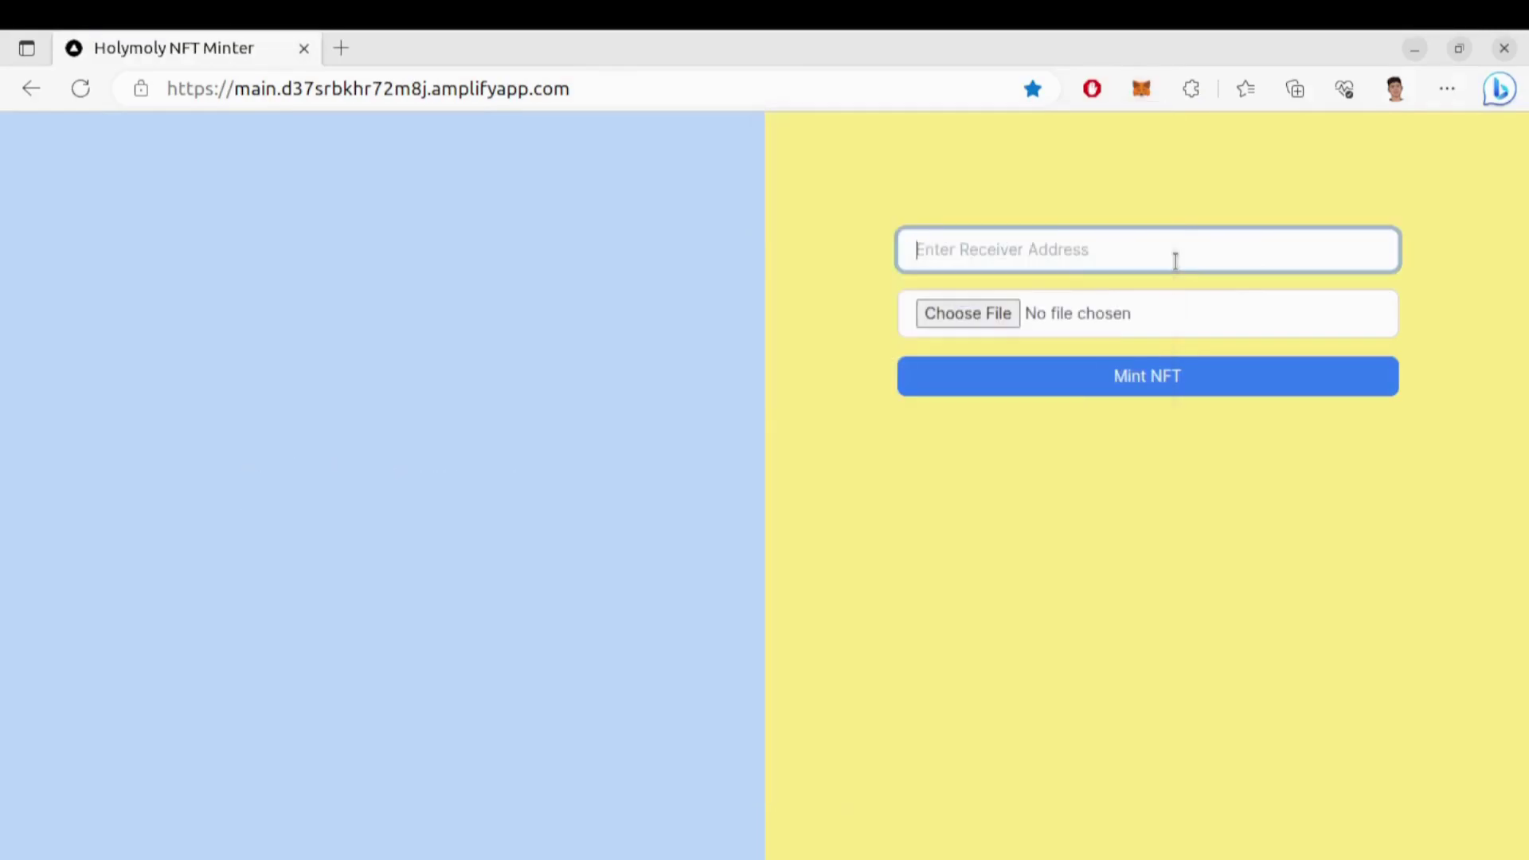
pyautogui.hotkey('ctrl', 'v')
pyautogui.click(968, 313)
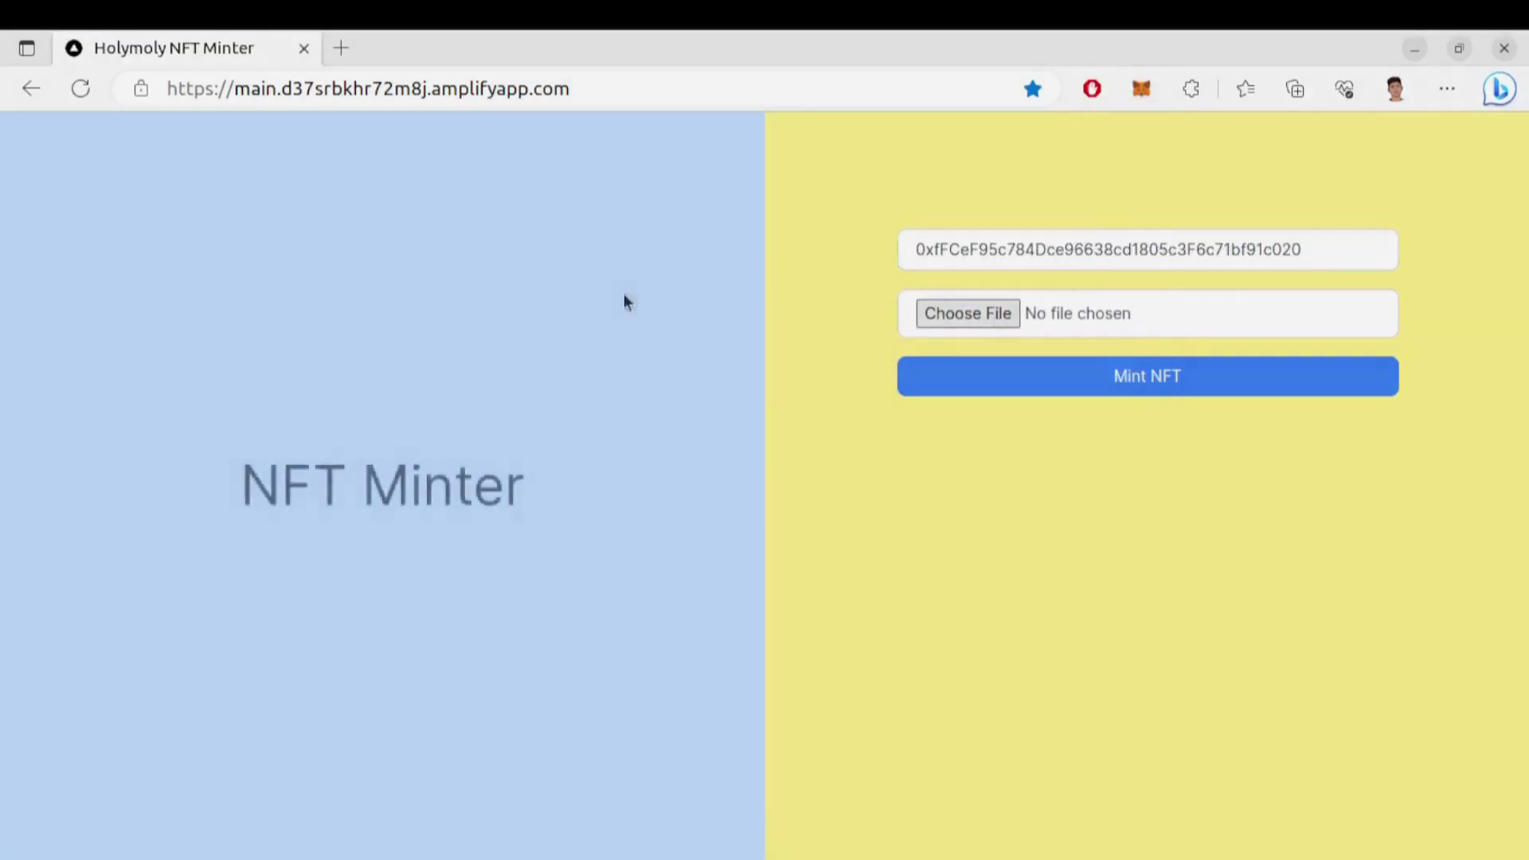
pyautogui.click(418, 328)
pyautogui.click(1403, 55)
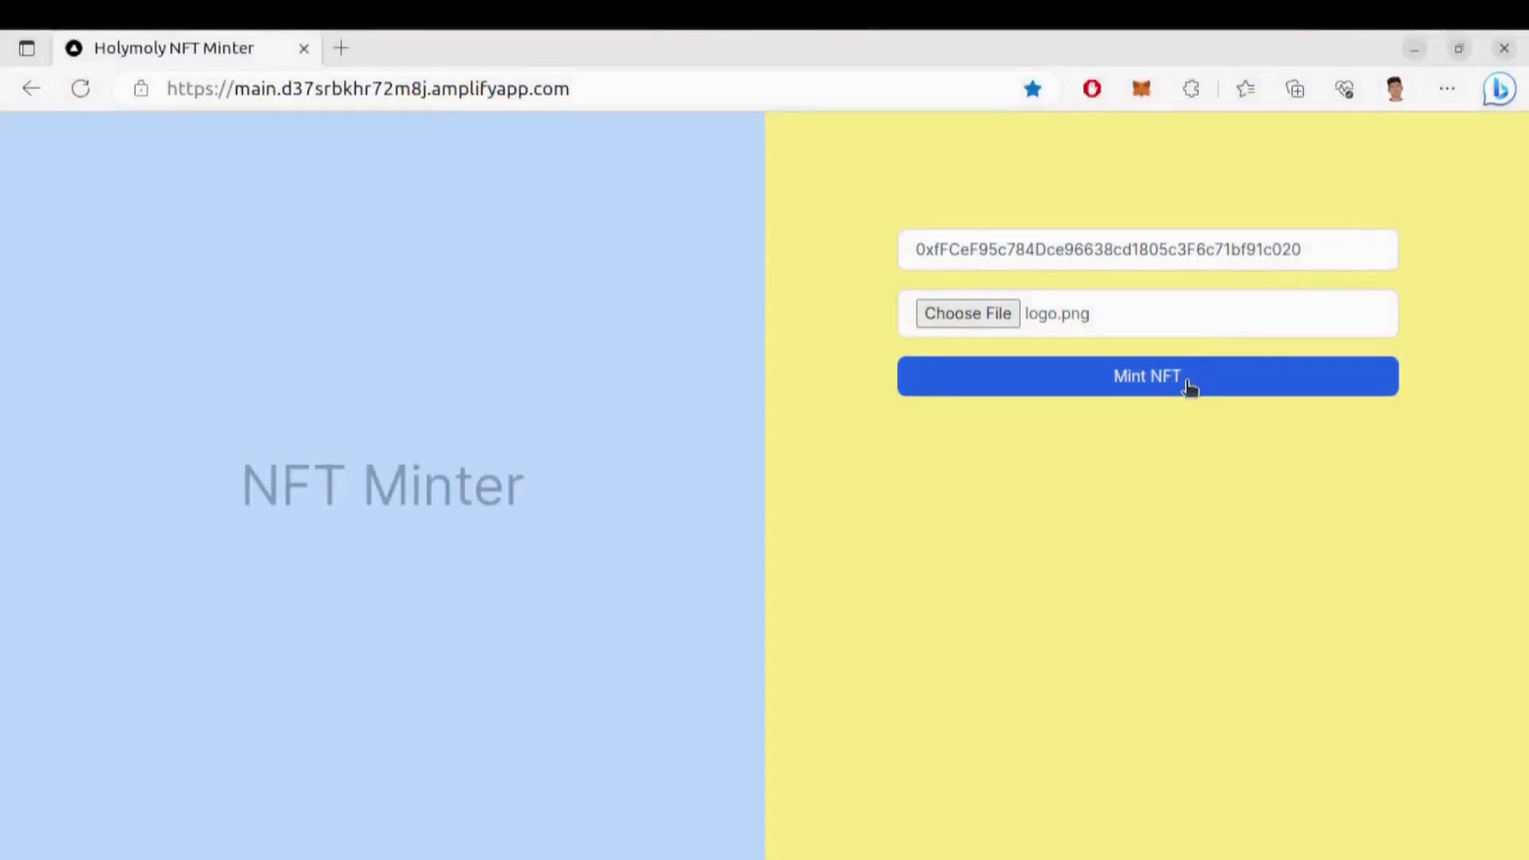
pyautogui.click(1190, 384)
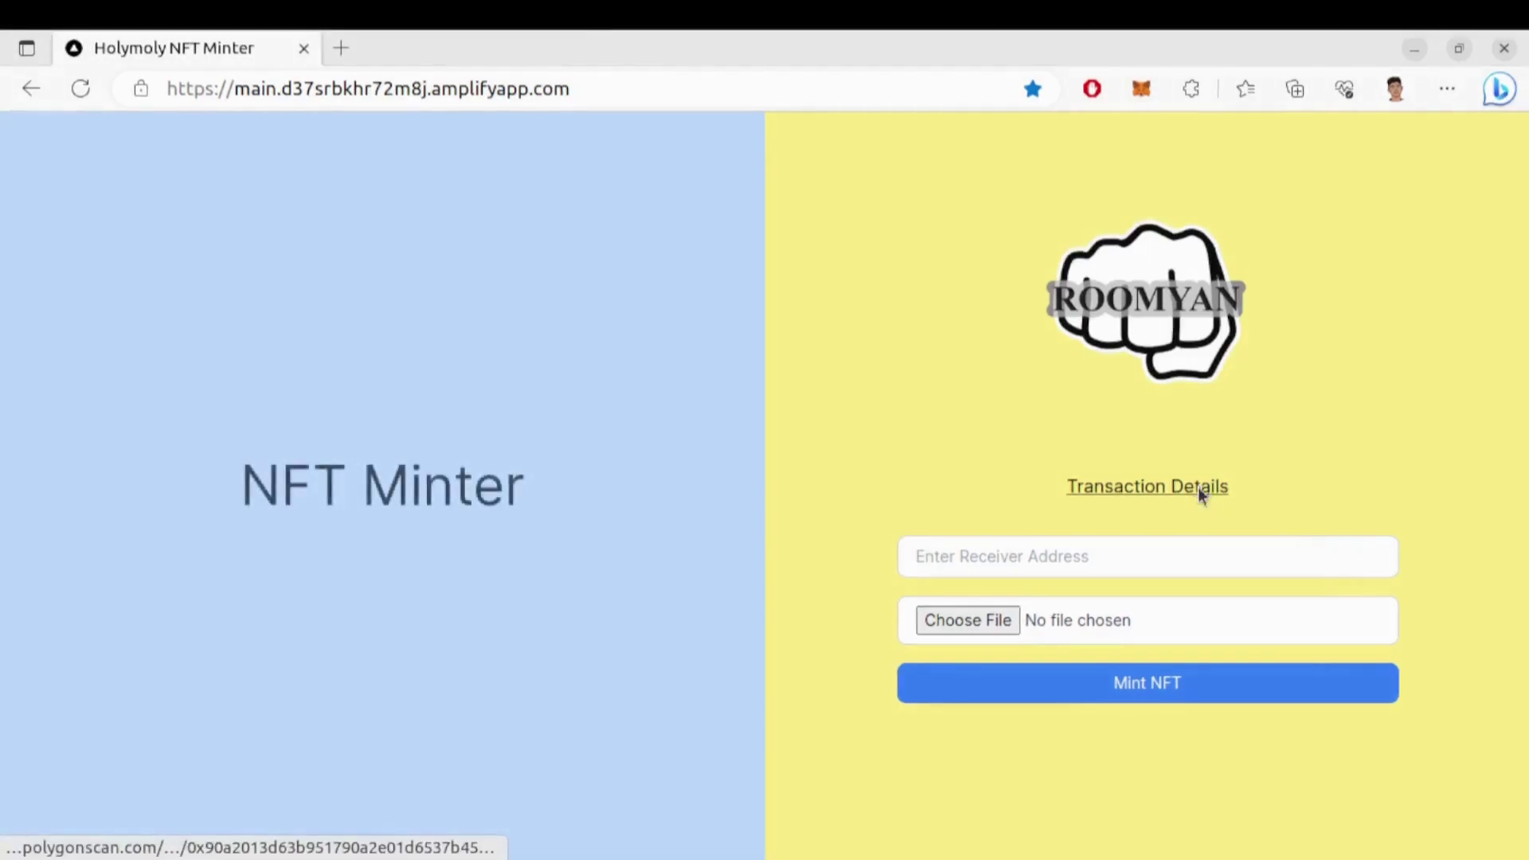
# Open the mint transaction on PolygonScan and review its Success status and token ID 68 transfer
pyautogui.click(1198, 487)
pyautogui.scroll(-1, 525, 310)
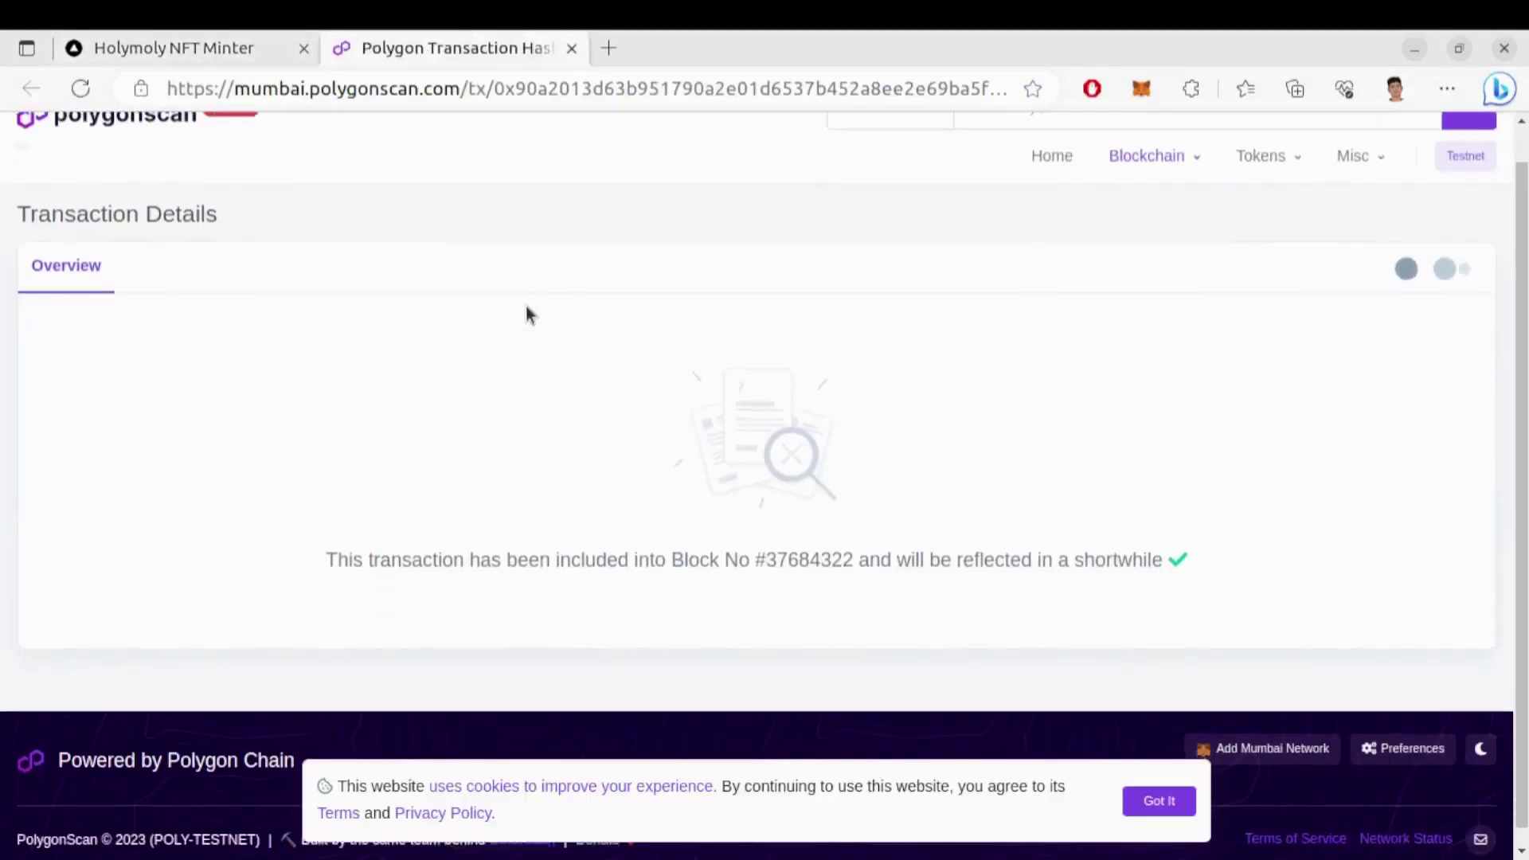
pyautogui.scroll(1, 526, 310)
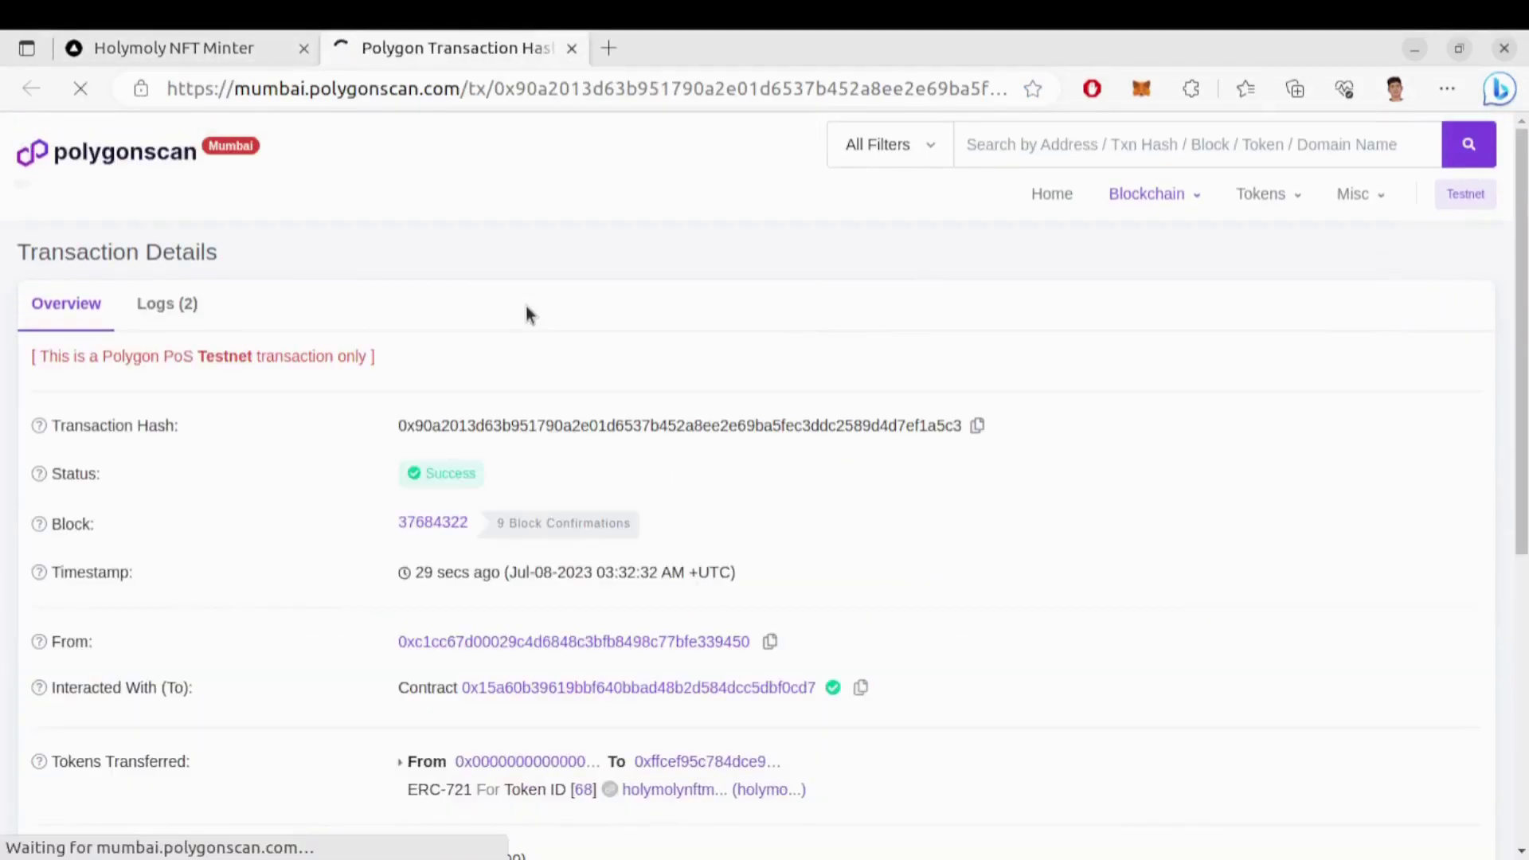
pyautogui.scroll(-3, 757, 481)
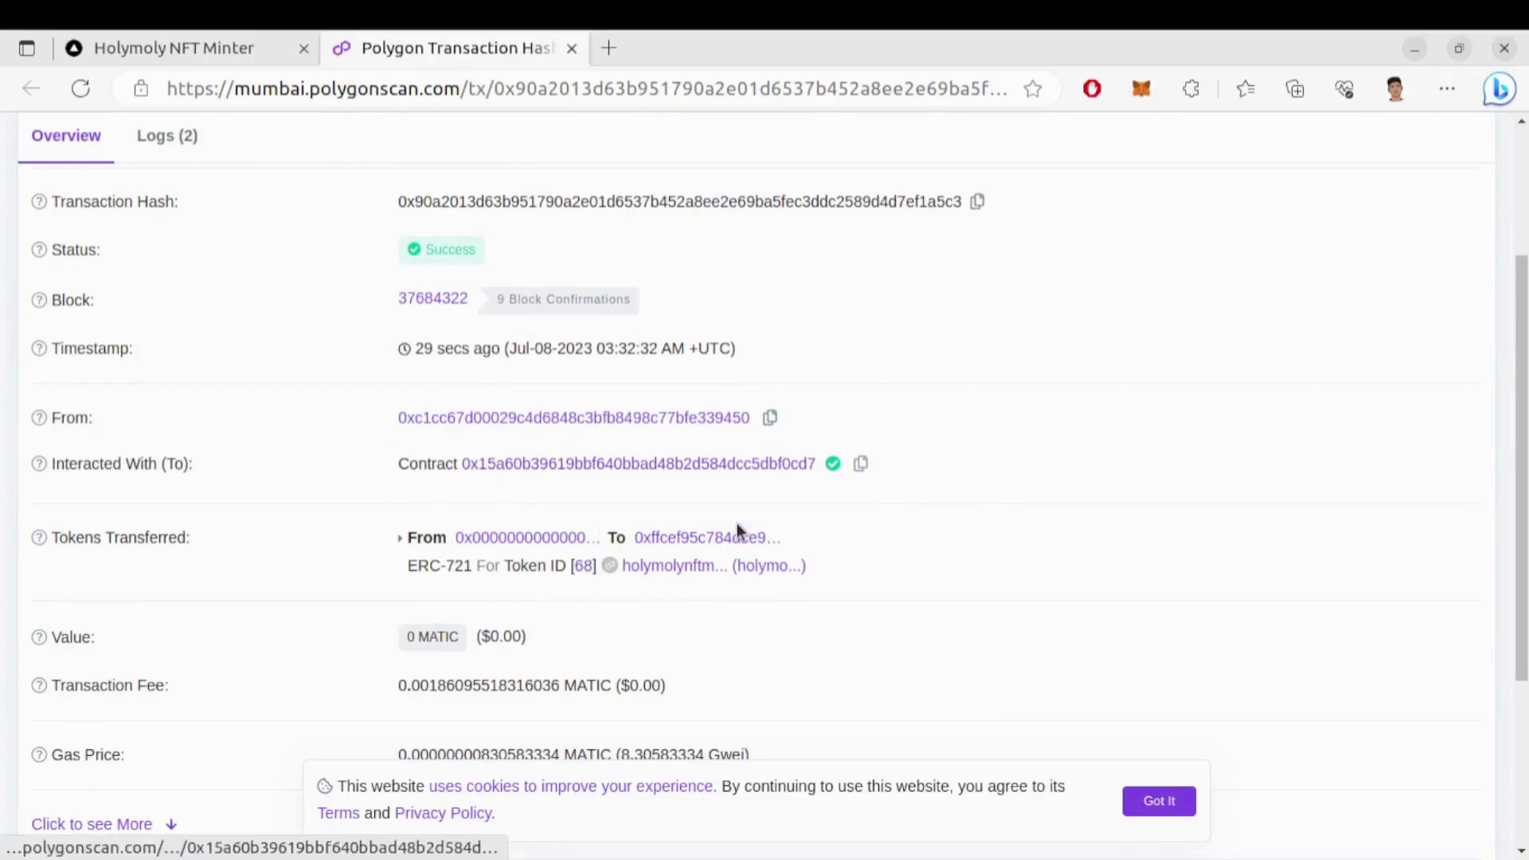
# Switch the MetaMask wallet to Account 5
pyautogui.click(1128, 91)
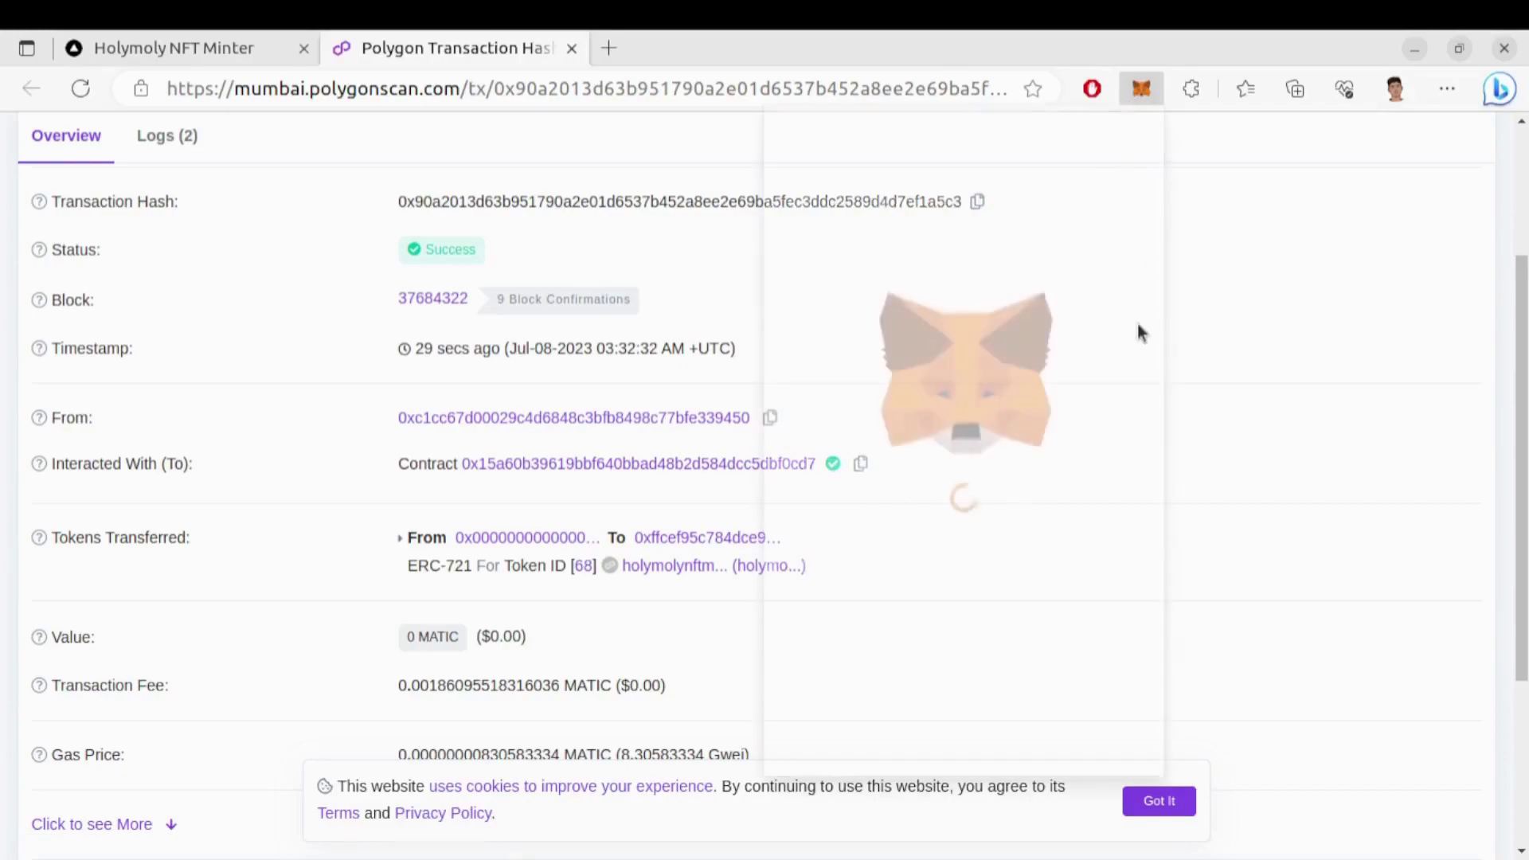
pyautogui.click(1116, 154)
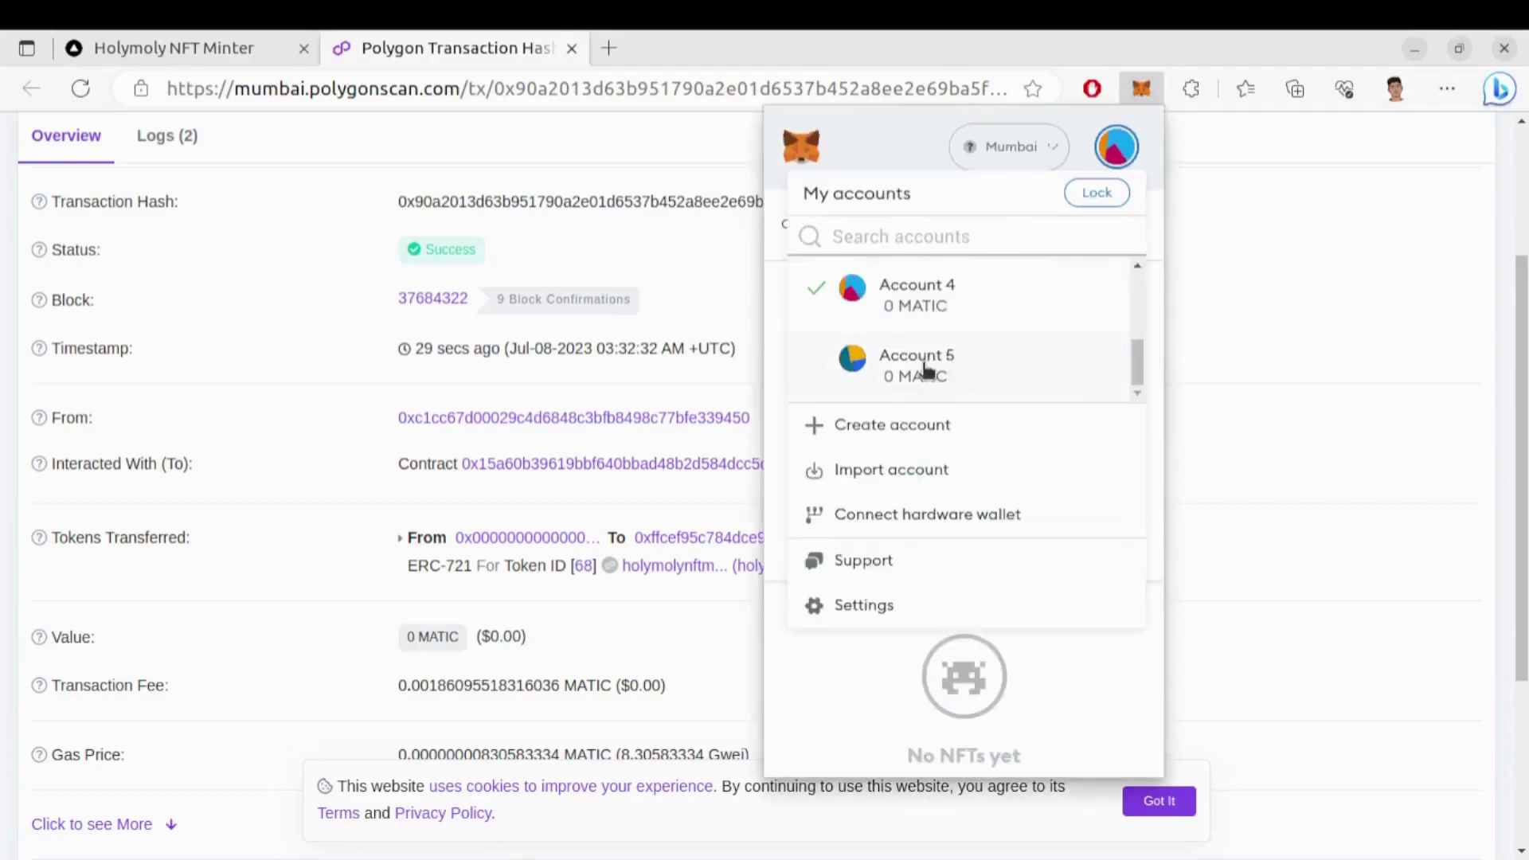
pyautogui.click(945, 361)
# Try importing the NFT into Account 5 with the pasted contract address and token ID 68
pyautogui.scroll(-3, 967, 605)
pyautogui.click(973, 690)
pyautogui.click(924, 345)
pyautogui.hotkey('ctrl', 'v')
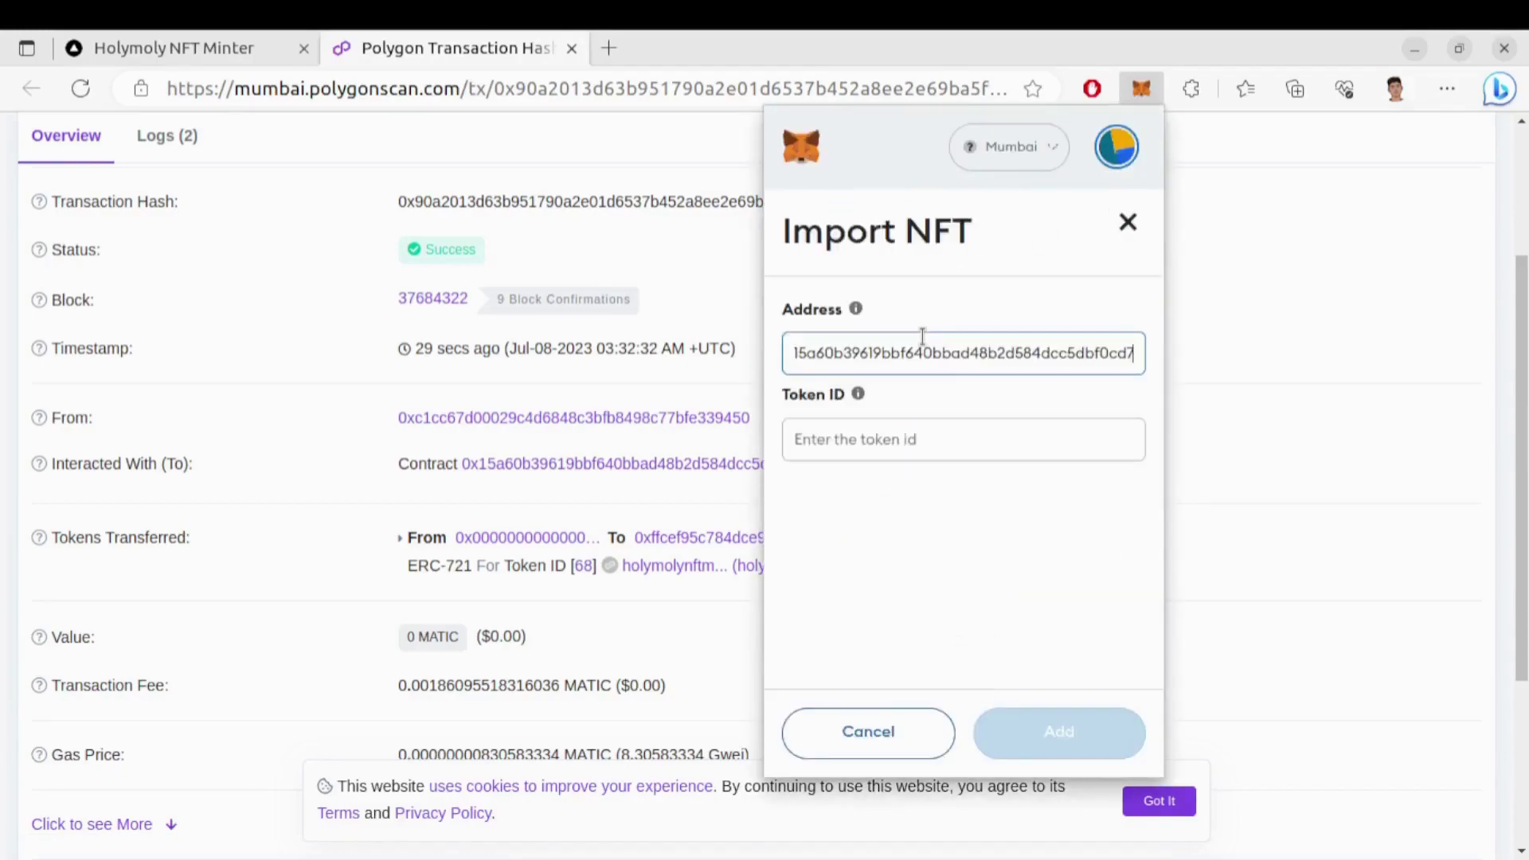
pyautogui.click(852, 437)
pyautogui.write('68')
pyautogui.press('Return')
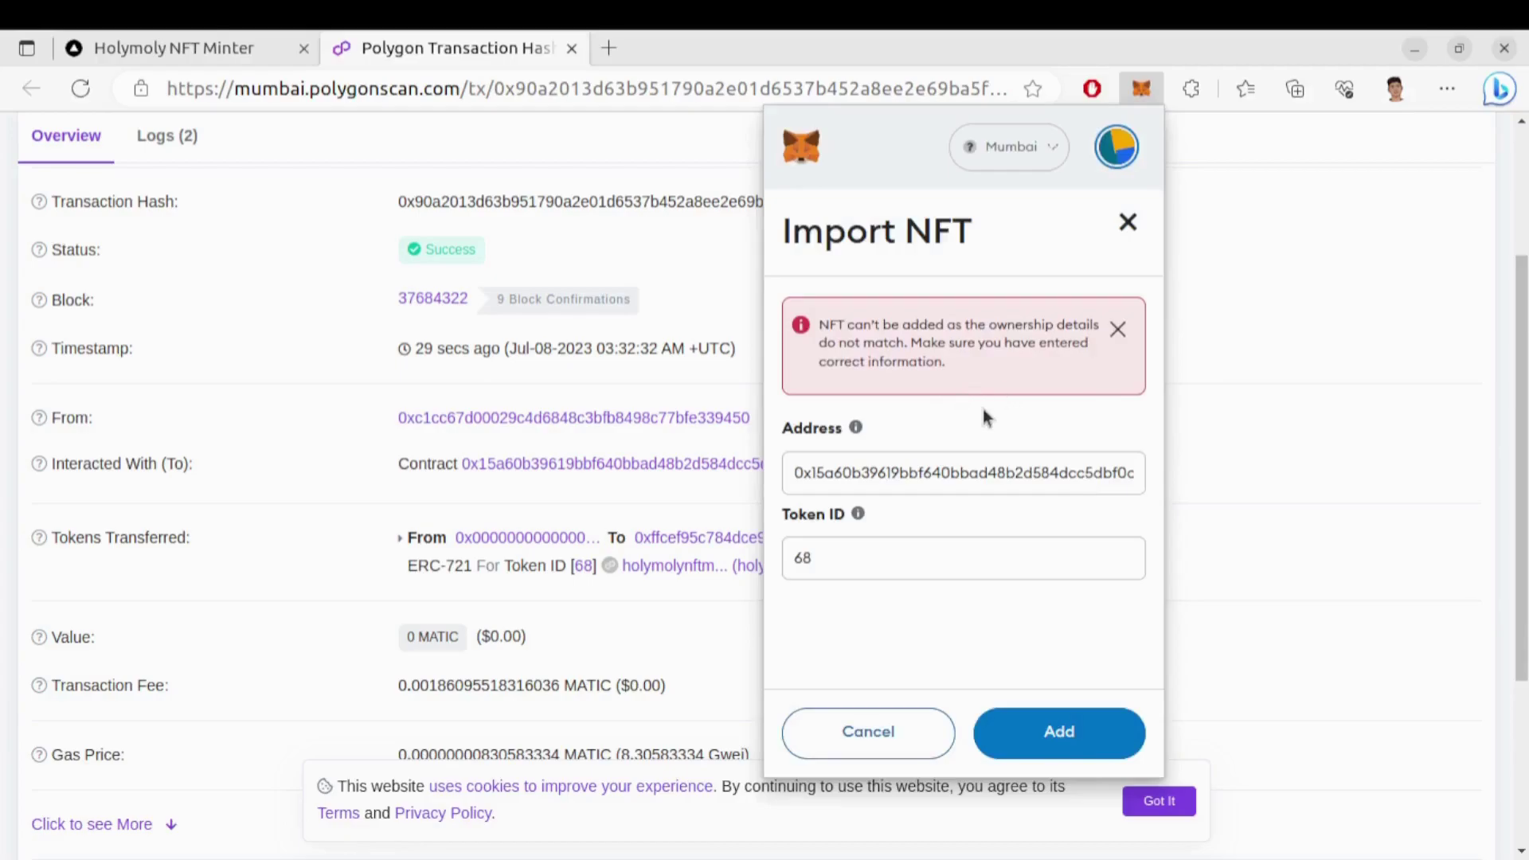
# Abandon the failed import and switch MetaMask back to Account 4
pyautogui.click(916, 729)
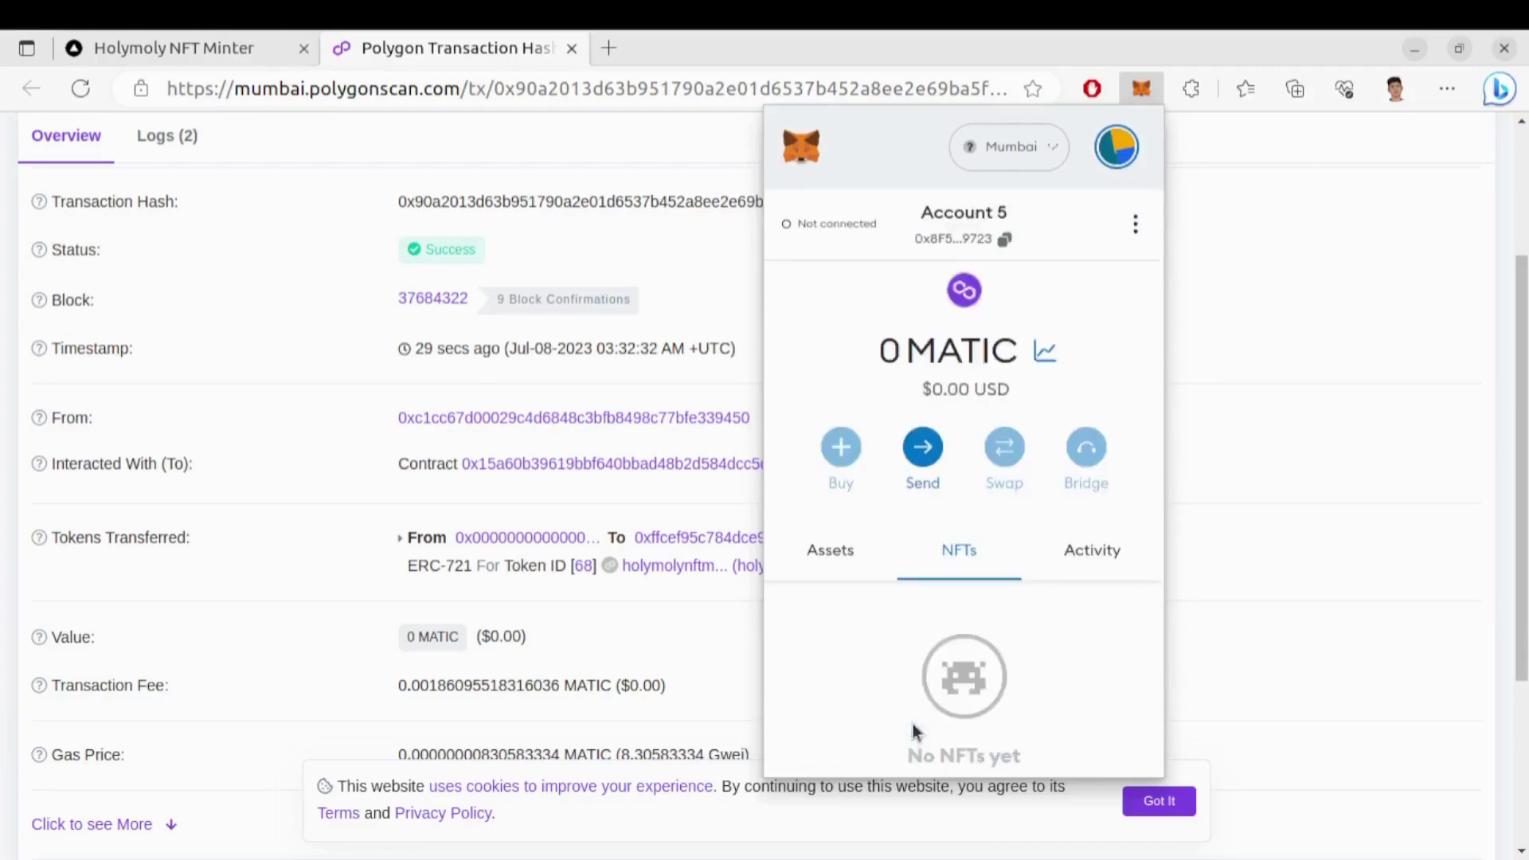
pyautogui.click(1114, 148)
pyautogui.scroll(-3, 975, 347)
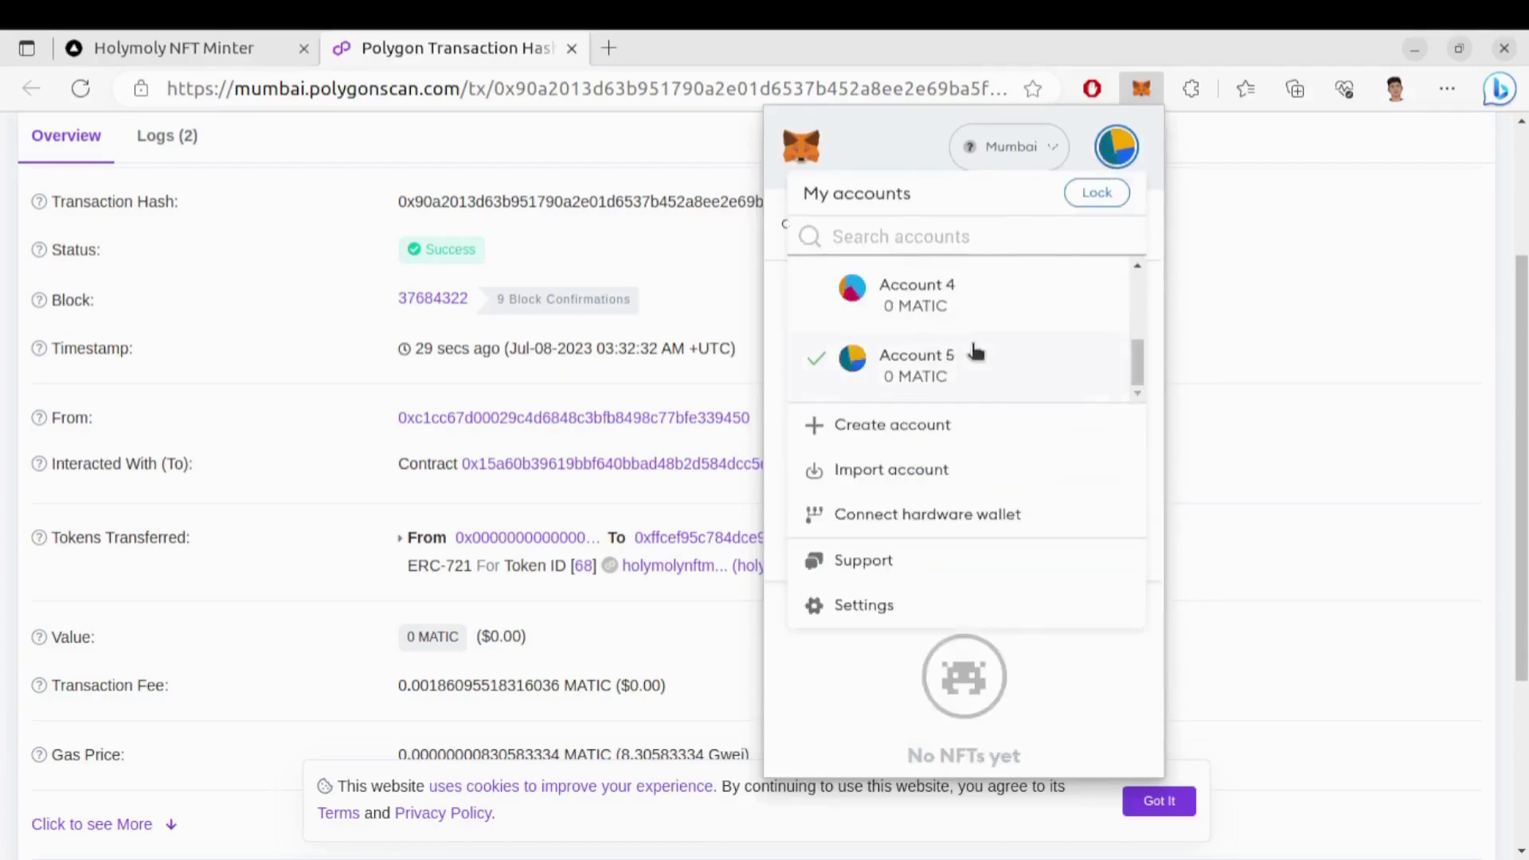
pyautogui.click(947, 317)
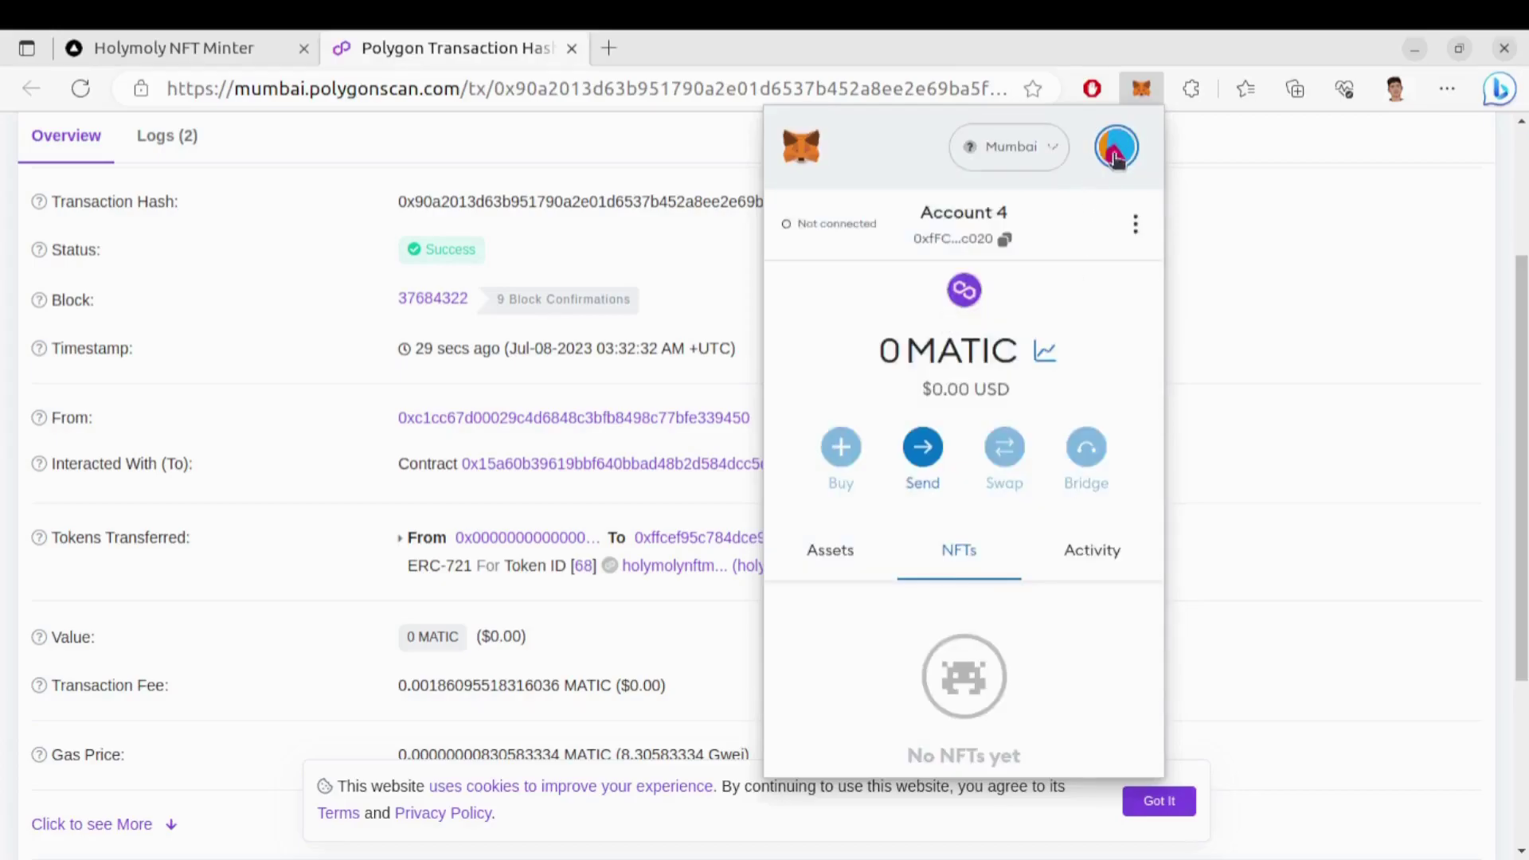
# Import token 68 into Account 4 using the pasted contract address
pyautogui.scroll(-3, 965, 617)
pyautogui.click(973, 683)
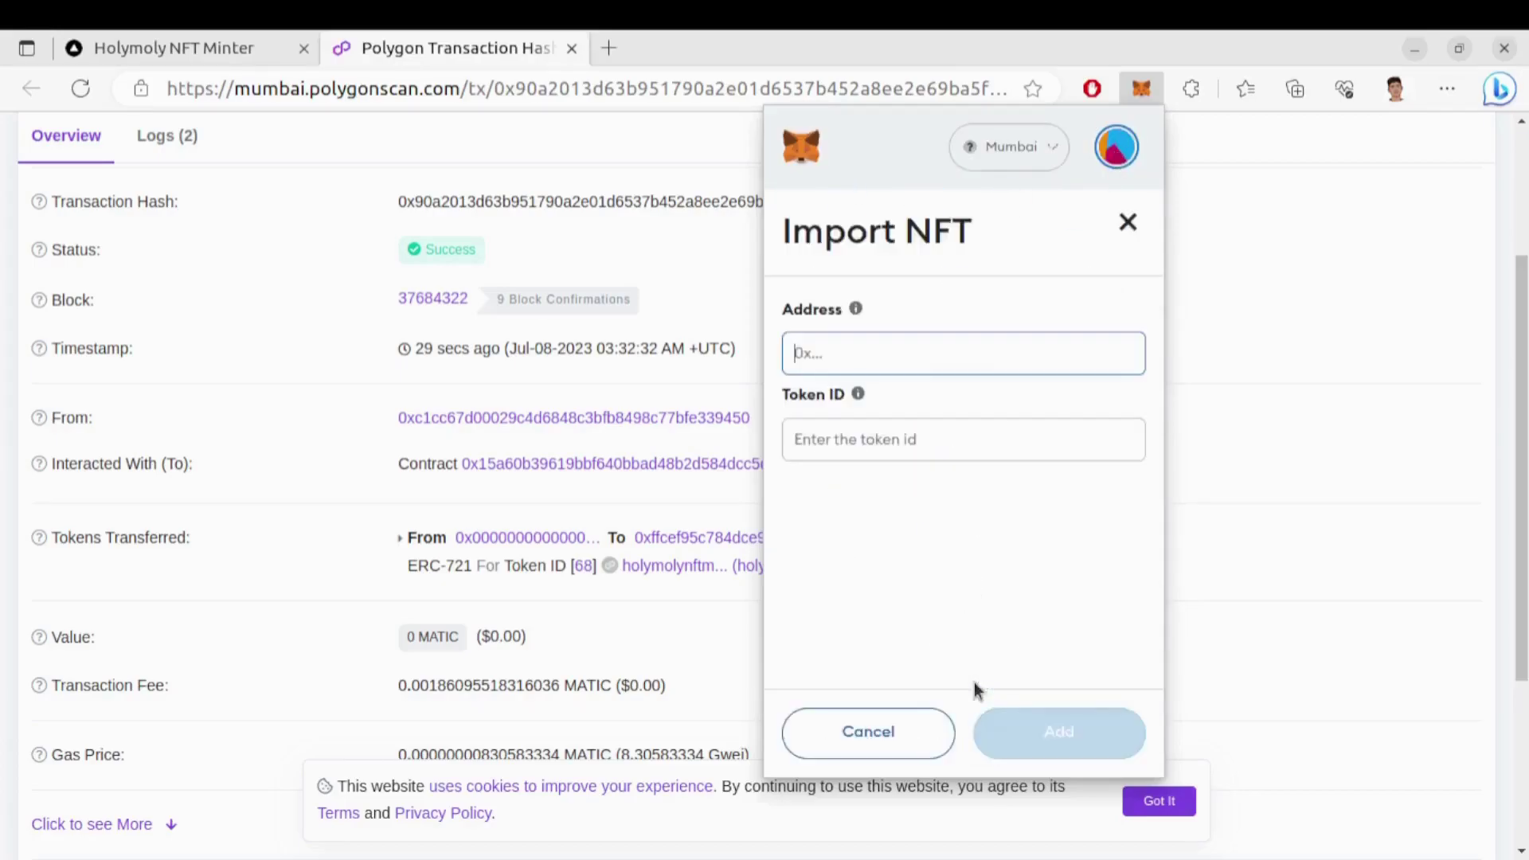
pyautogui.hotkey('ctrl', 'v')
pyautogui.click(893, 449)
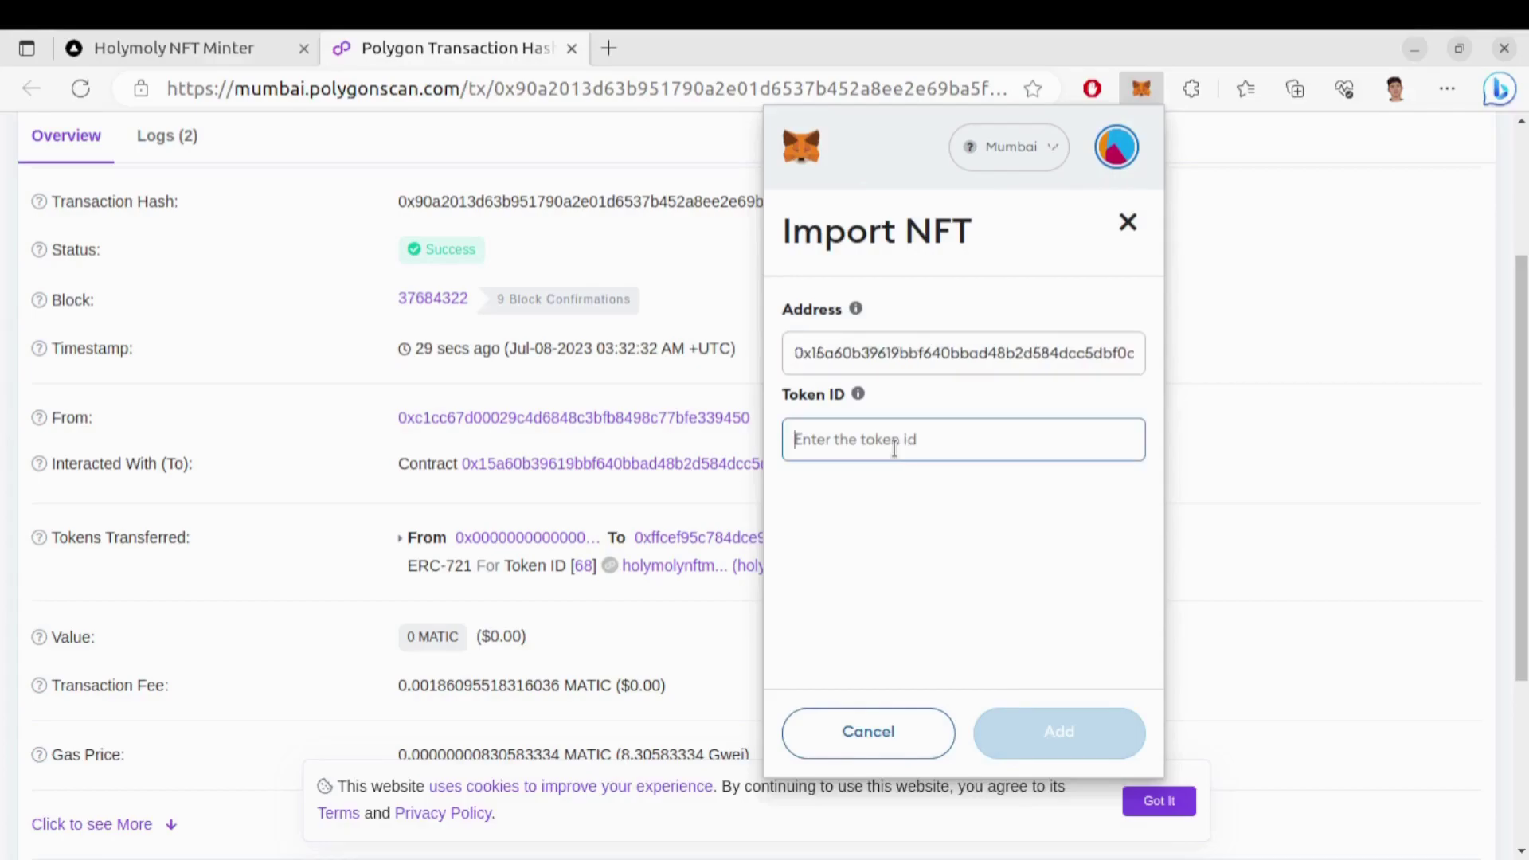
pyautogui.write('68')
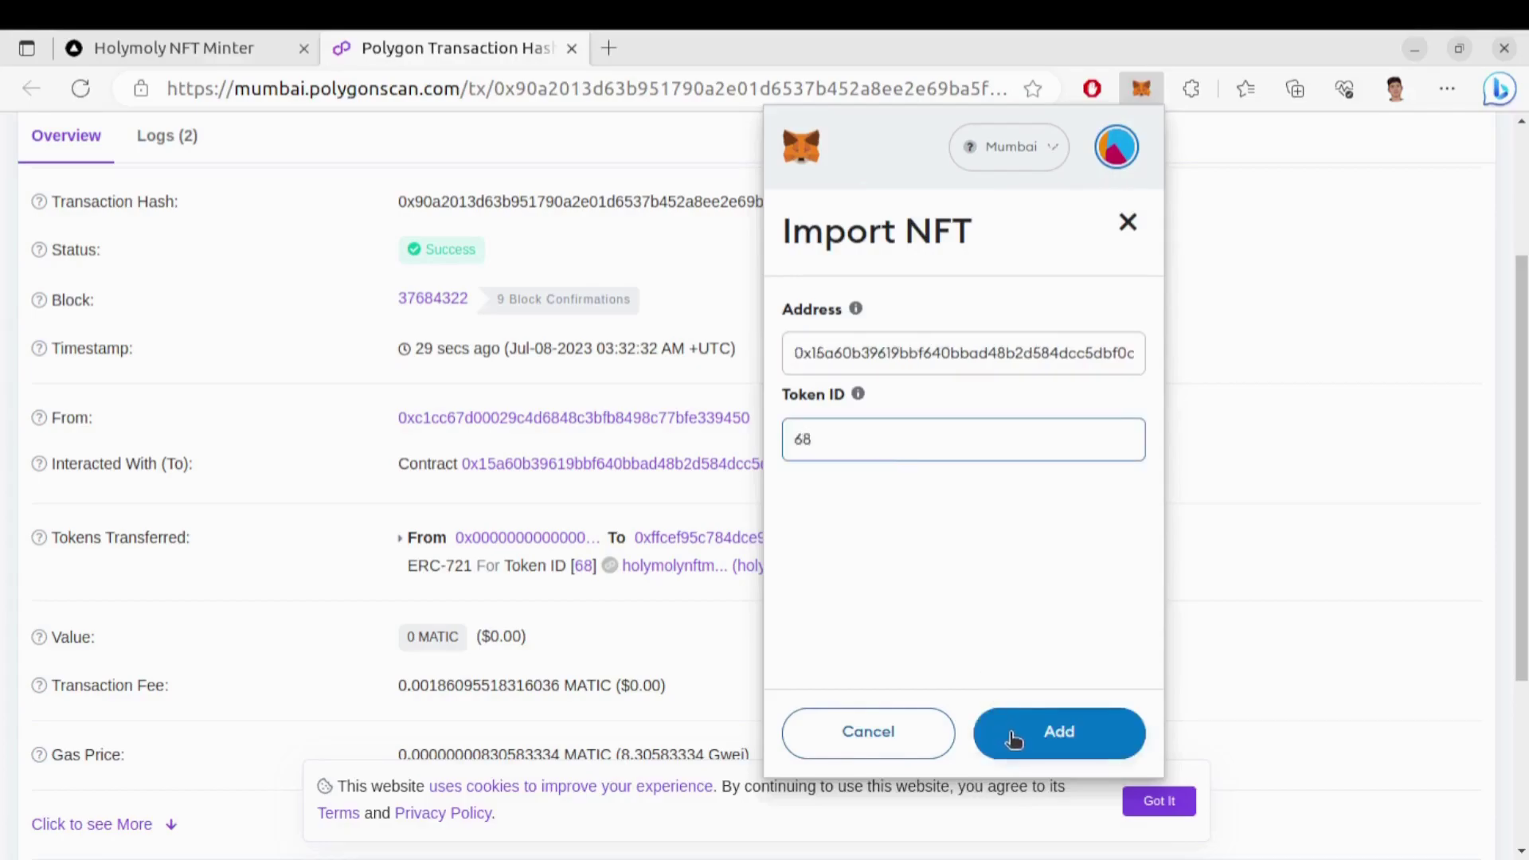
pyautogui.click(1009, 733)
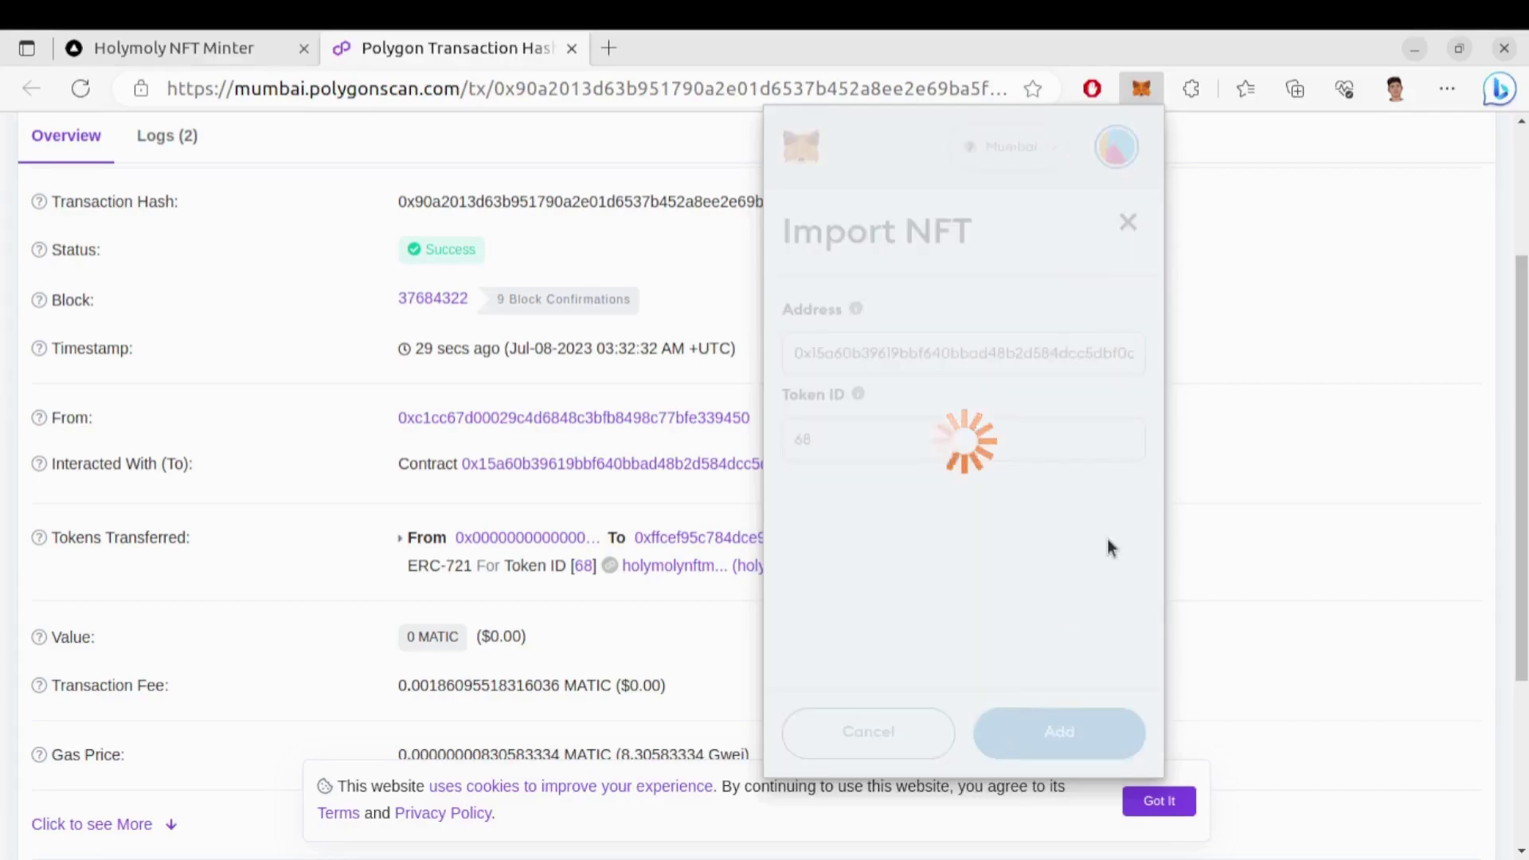
# View the ROOMYAN NFT #68 details in the holymolynftminter collection, then return to the minter page
pyautogui.scroll(-1, 998, 561)
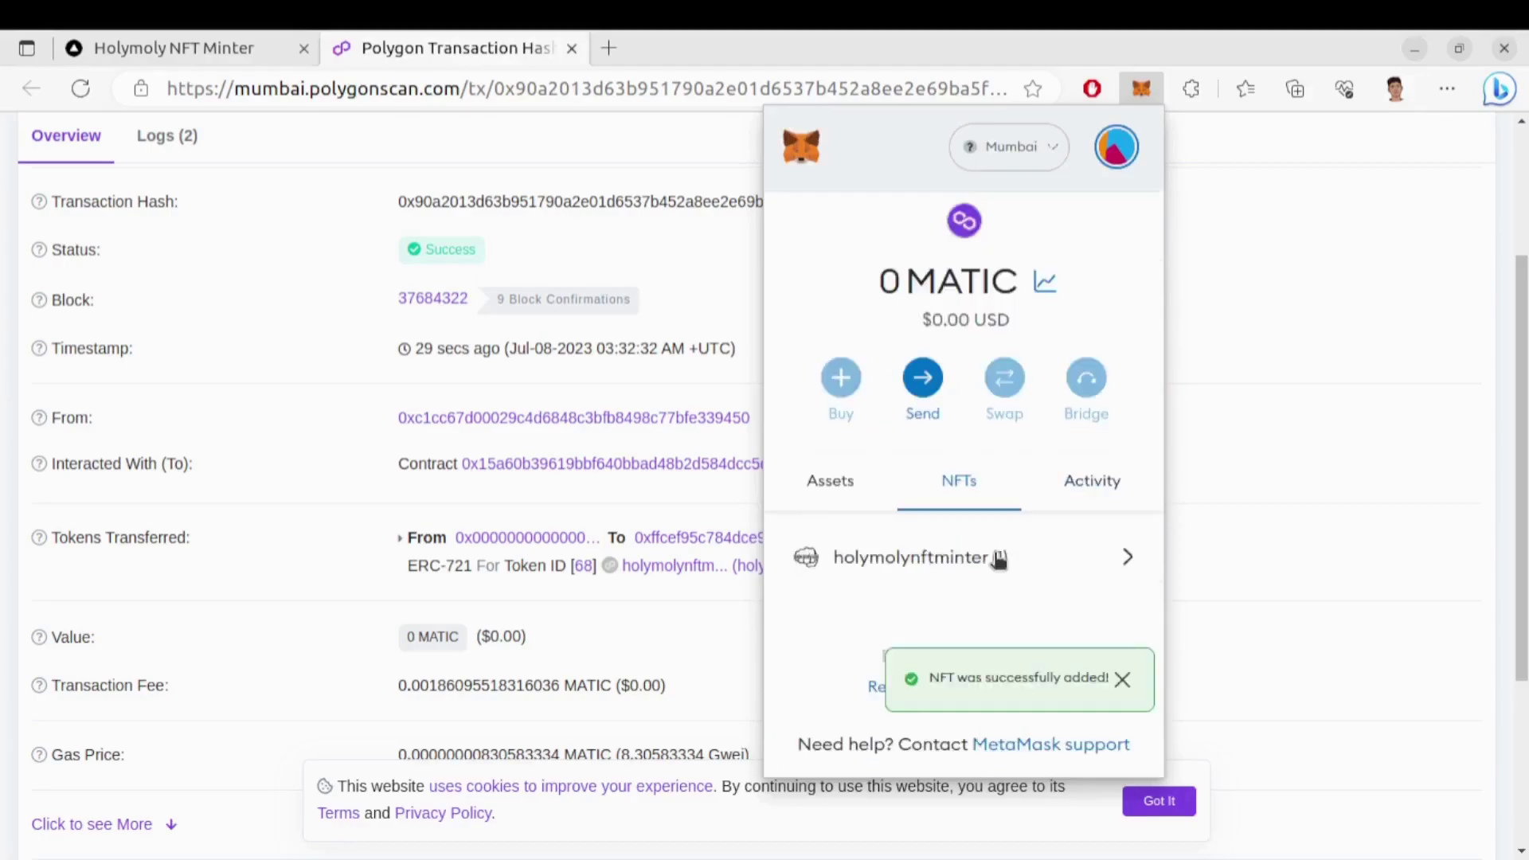
pyautogui.click(1065, 555)
pyautogui.scroll(-2, 990, 566)
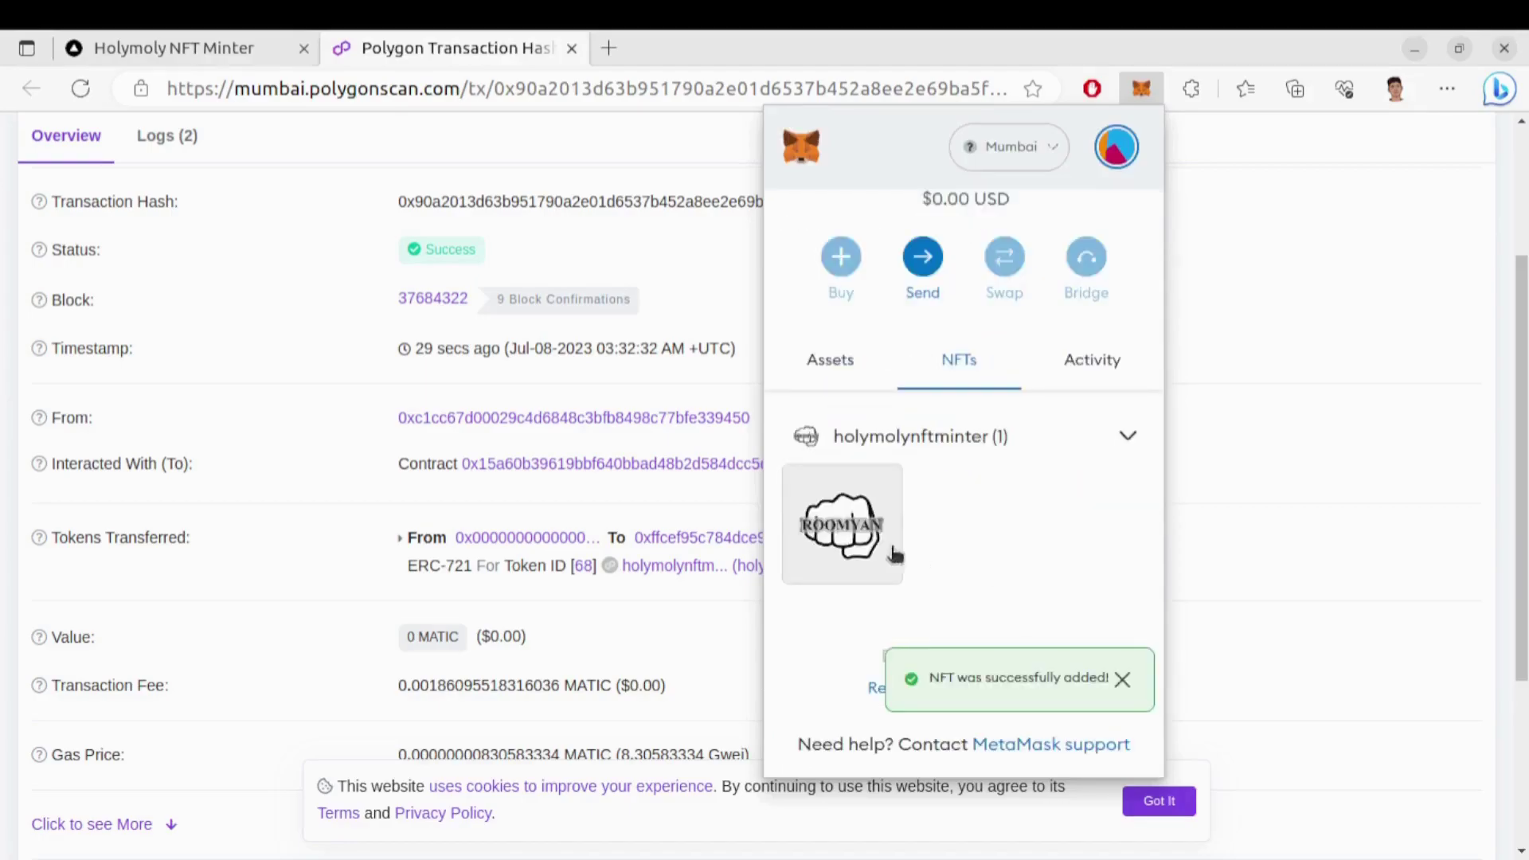
pyautogui.click(851, 538)
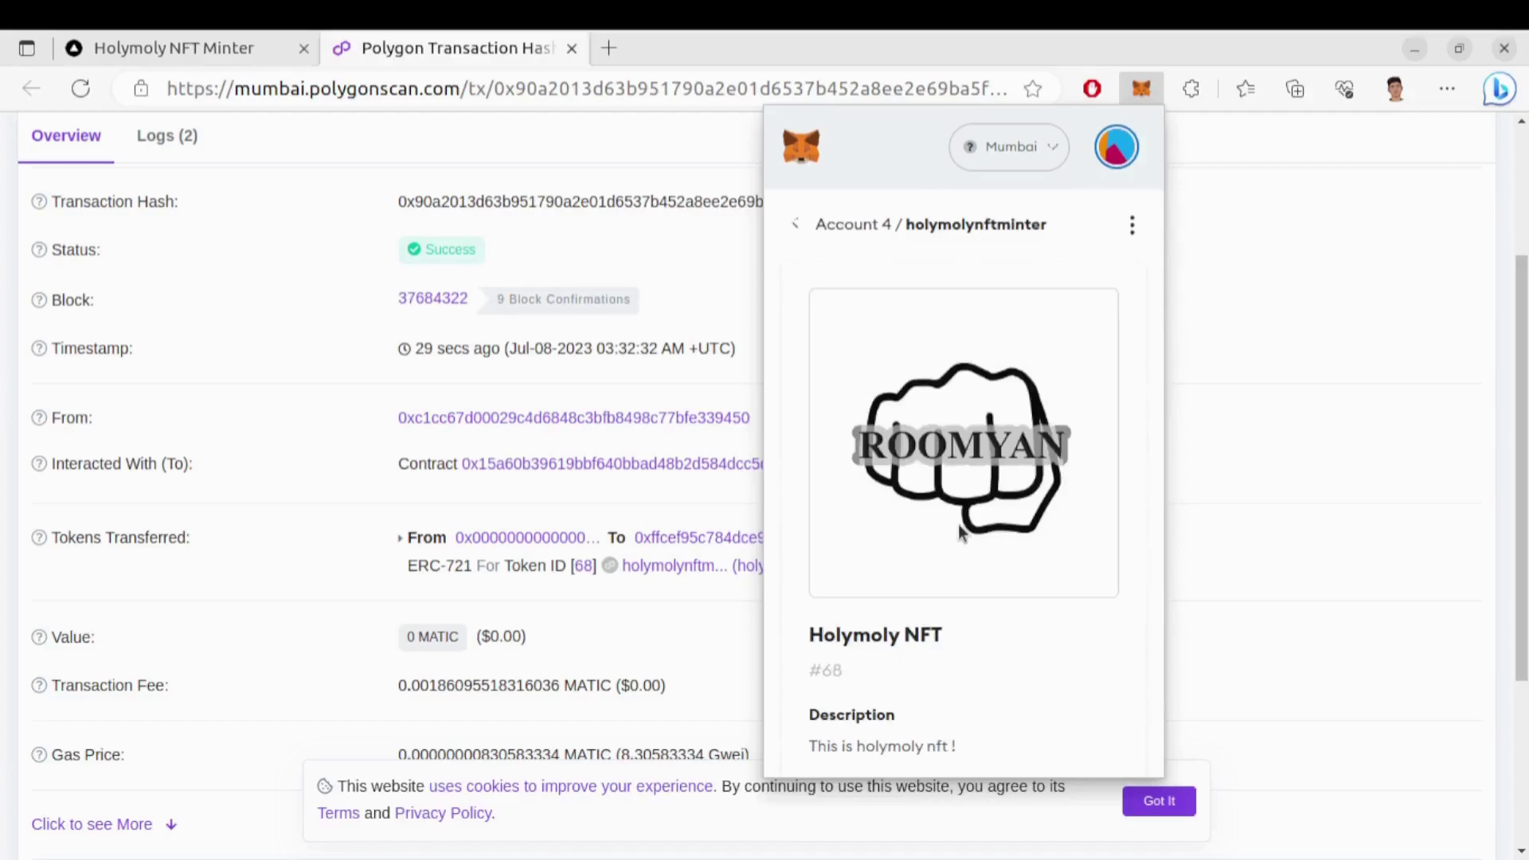
pyautogui.scroll(-4, 959, 526)
pyautogui.scroll(-1, 959, 525)
pyautogui.scroll(3, 963, 521)
pyautogui.scroll(-3, 964, 521)
pyautogui.scroll(3, 925, 496)
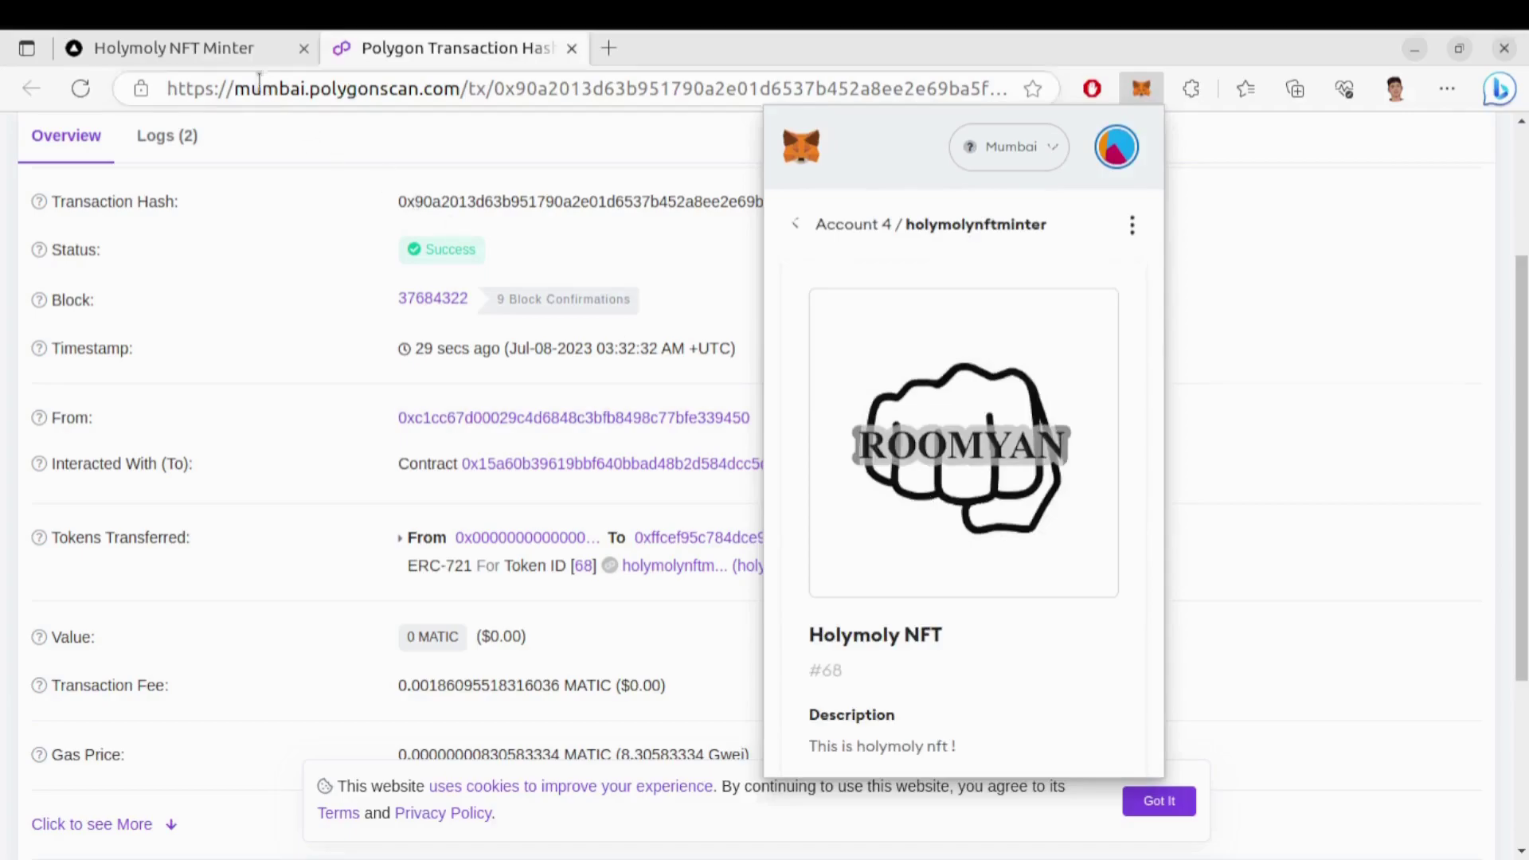
pyautogui.click(225, 61)
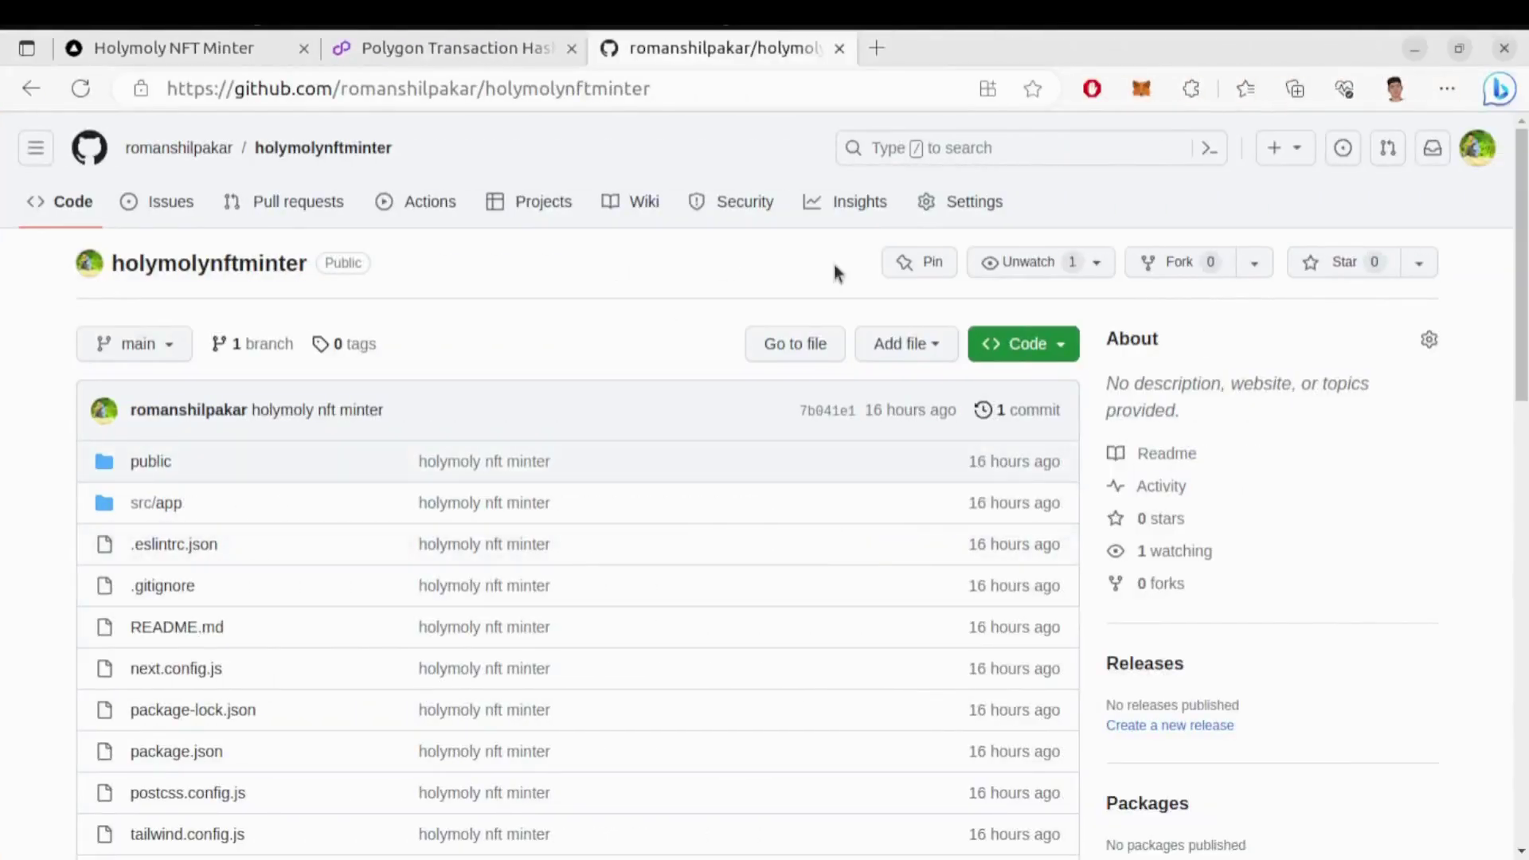
# Copy the holymolynftminter HTTPS clone URL and show the empty nextapp folder in Files
pyautogui.click(1058, 344)
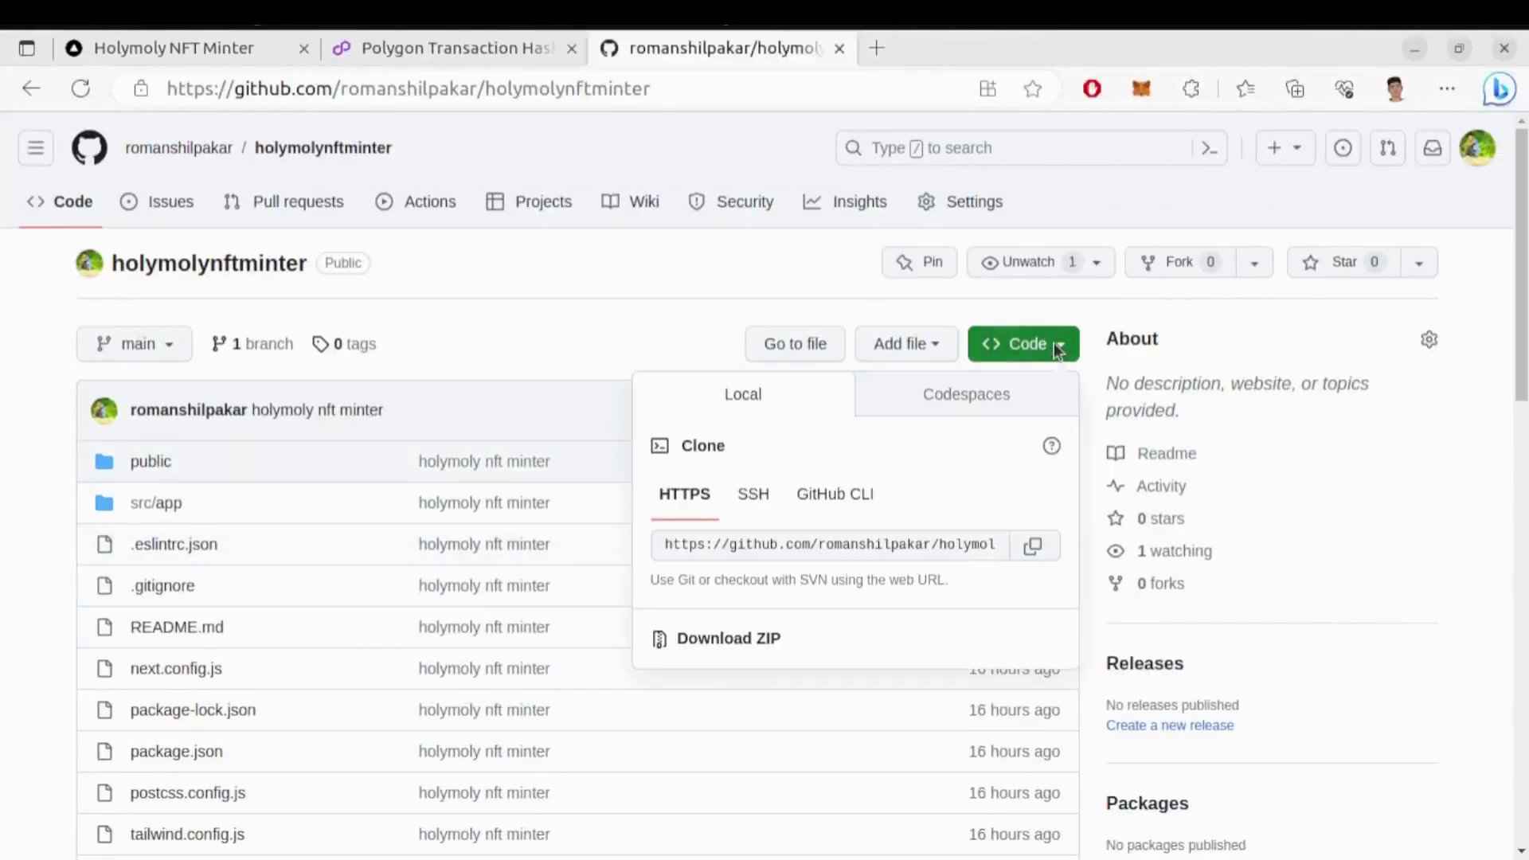
pyautogui.click(1052, 548)
pyautogui.moveTo(2, 358)
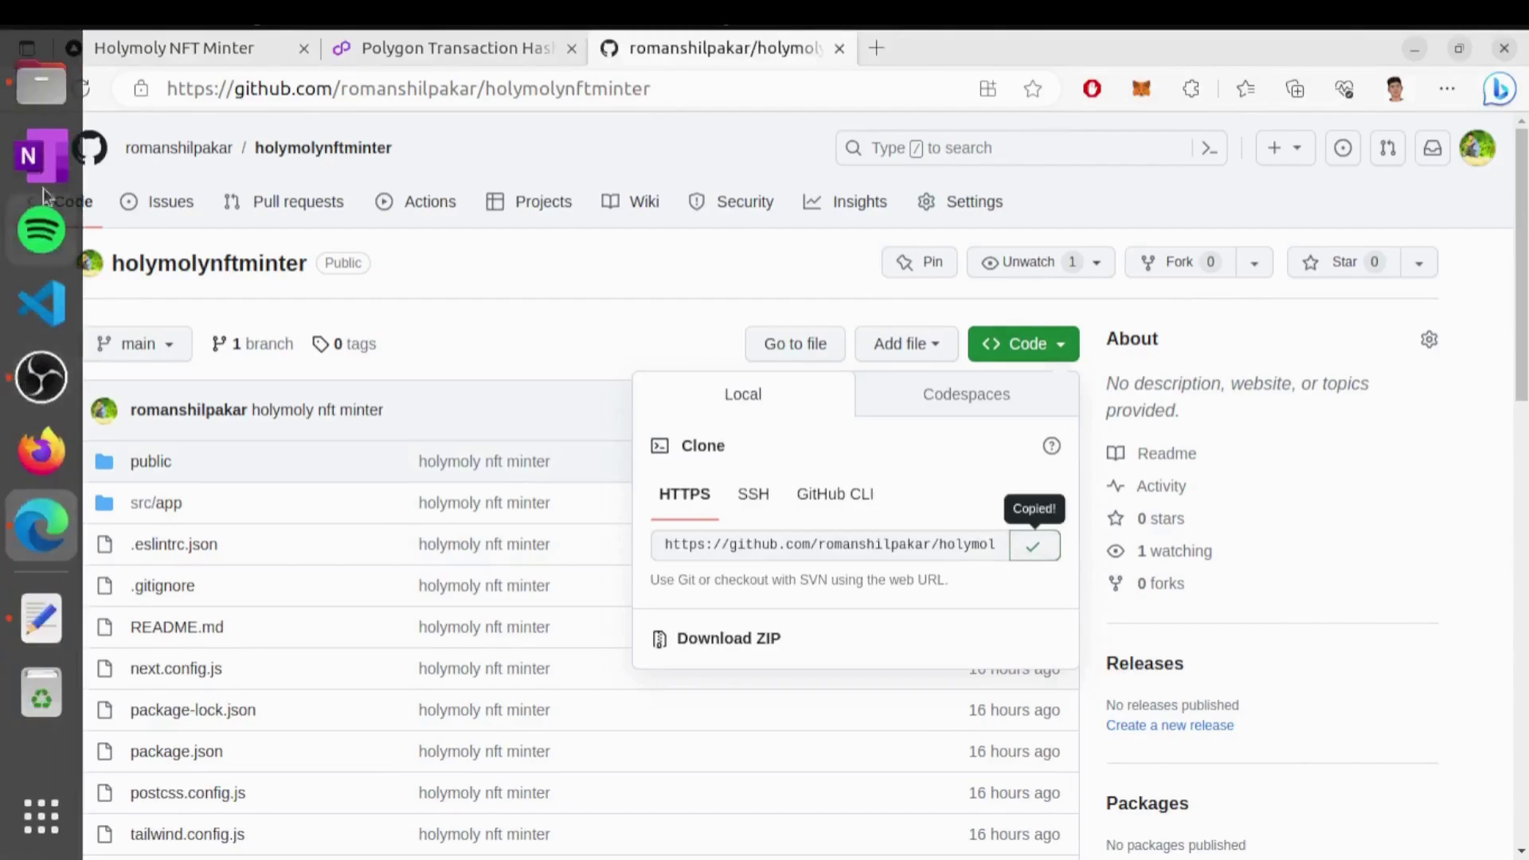
pyautogui.click(41, 82)
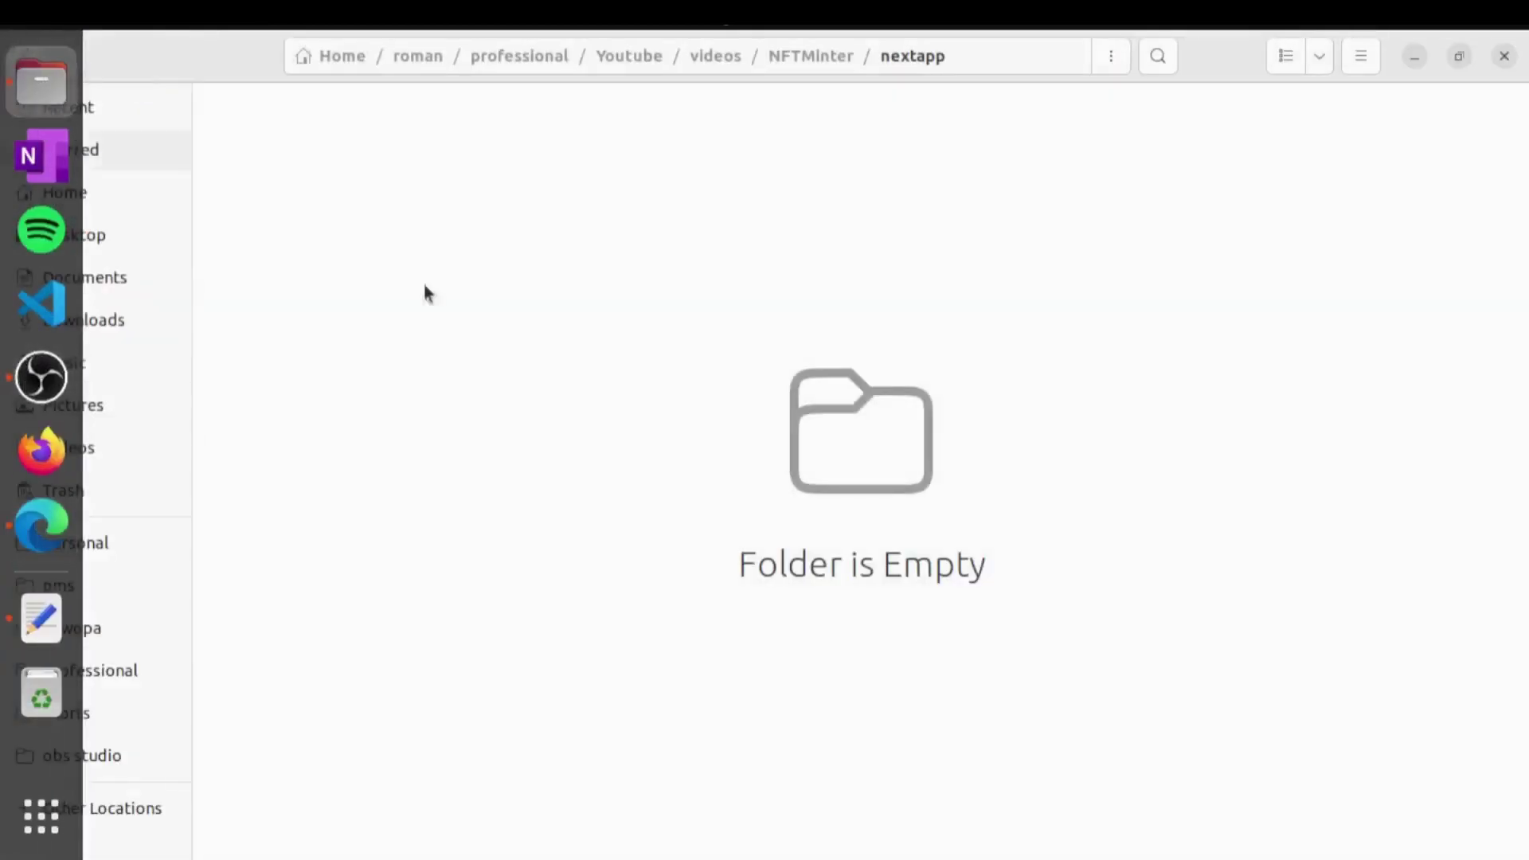
# Open a terminal in nextapp and git clone the copied holymolynftminter URL
pyautogui.rightClick(477, 316)
pyautogui.click(572, 446)
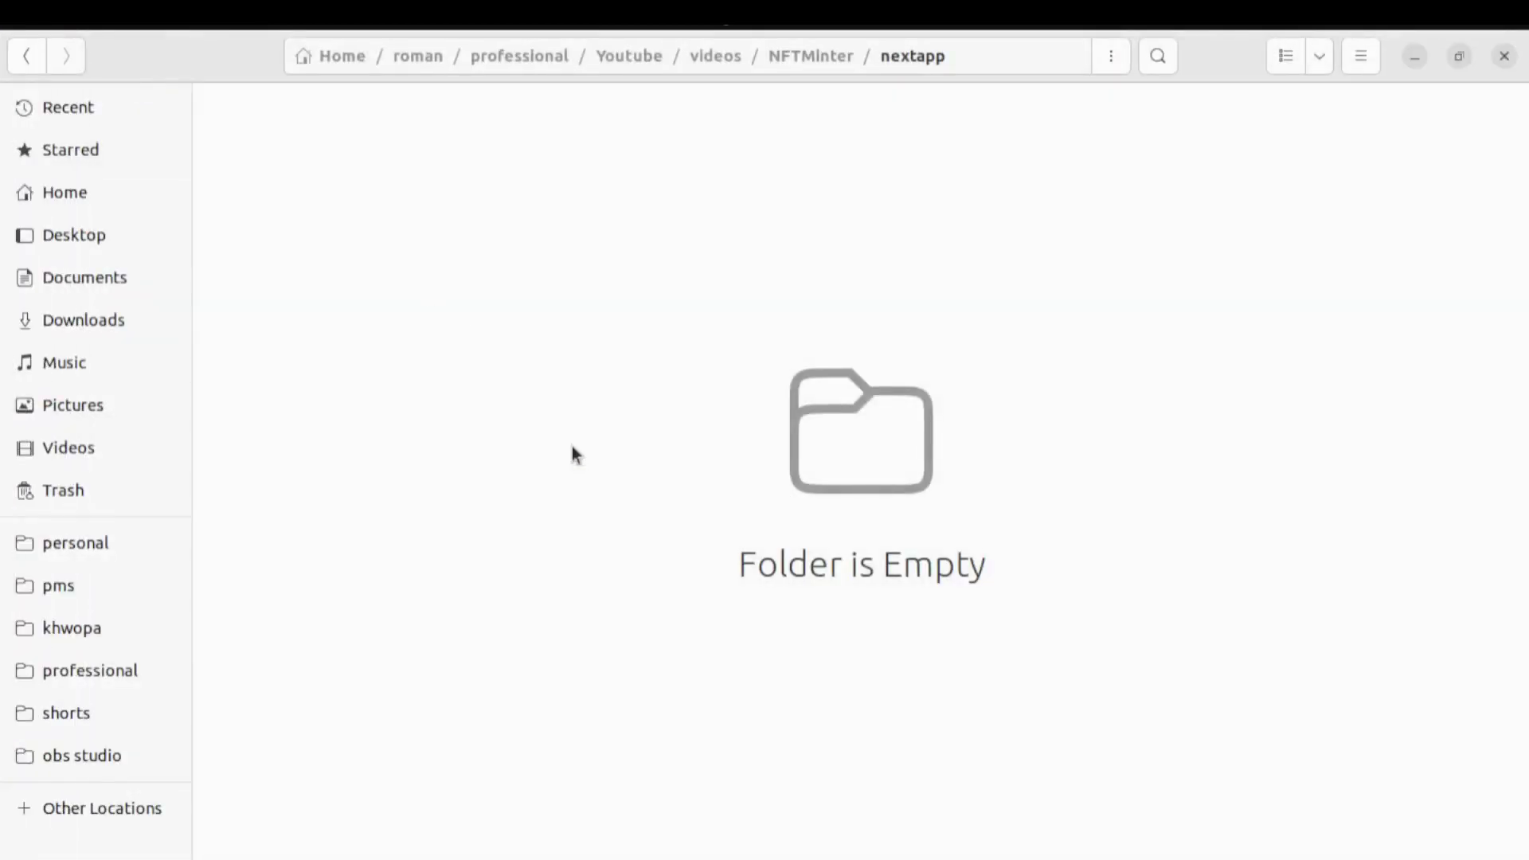
pyautogui.write('git ')
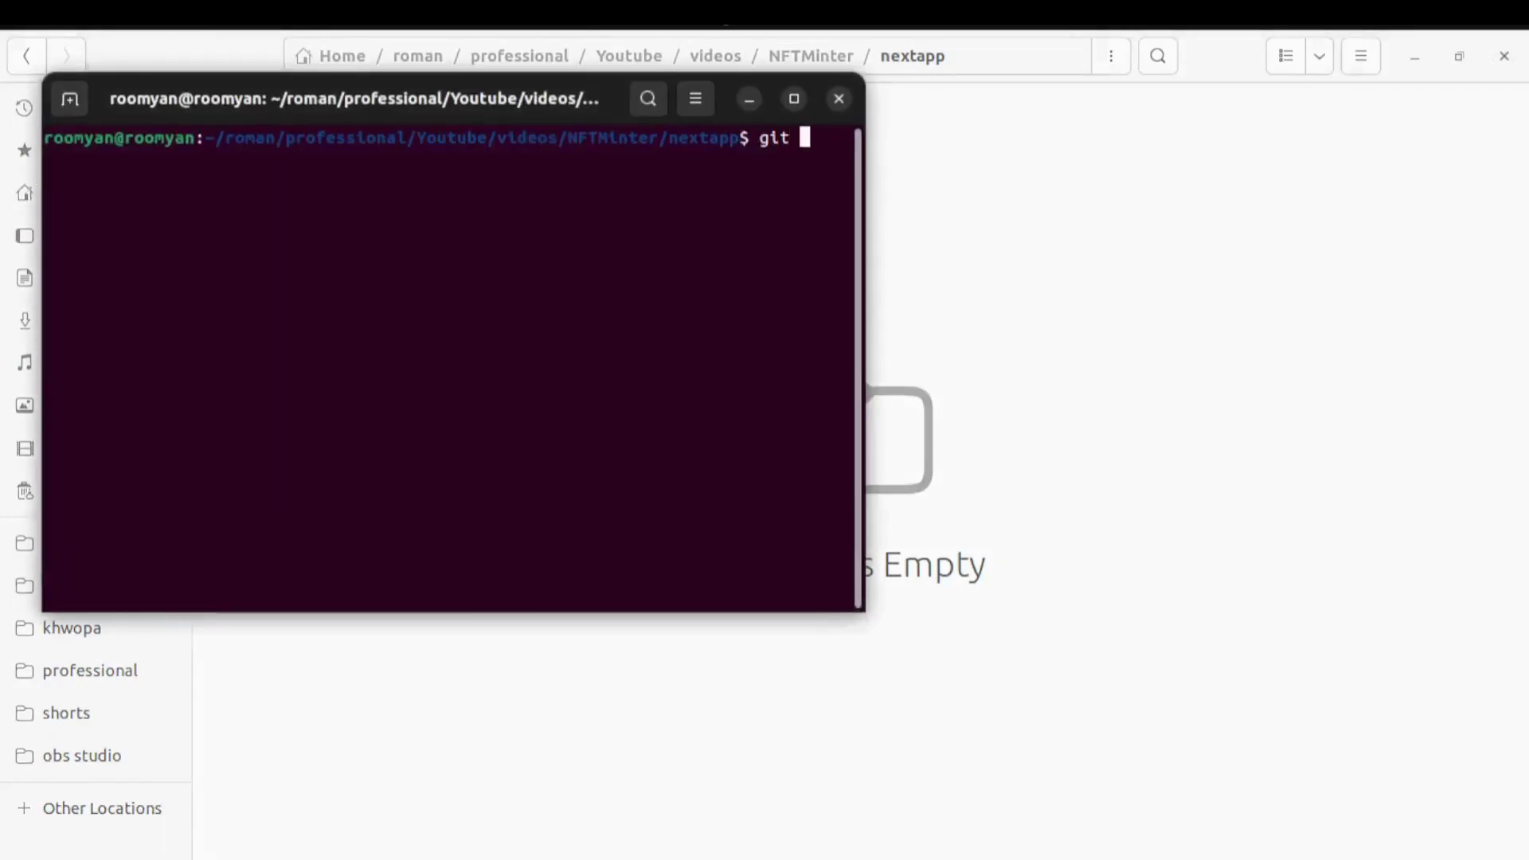
pyautogui.write('clone')
pyautogui.hotkey('ctrl', 'shift', 'v')
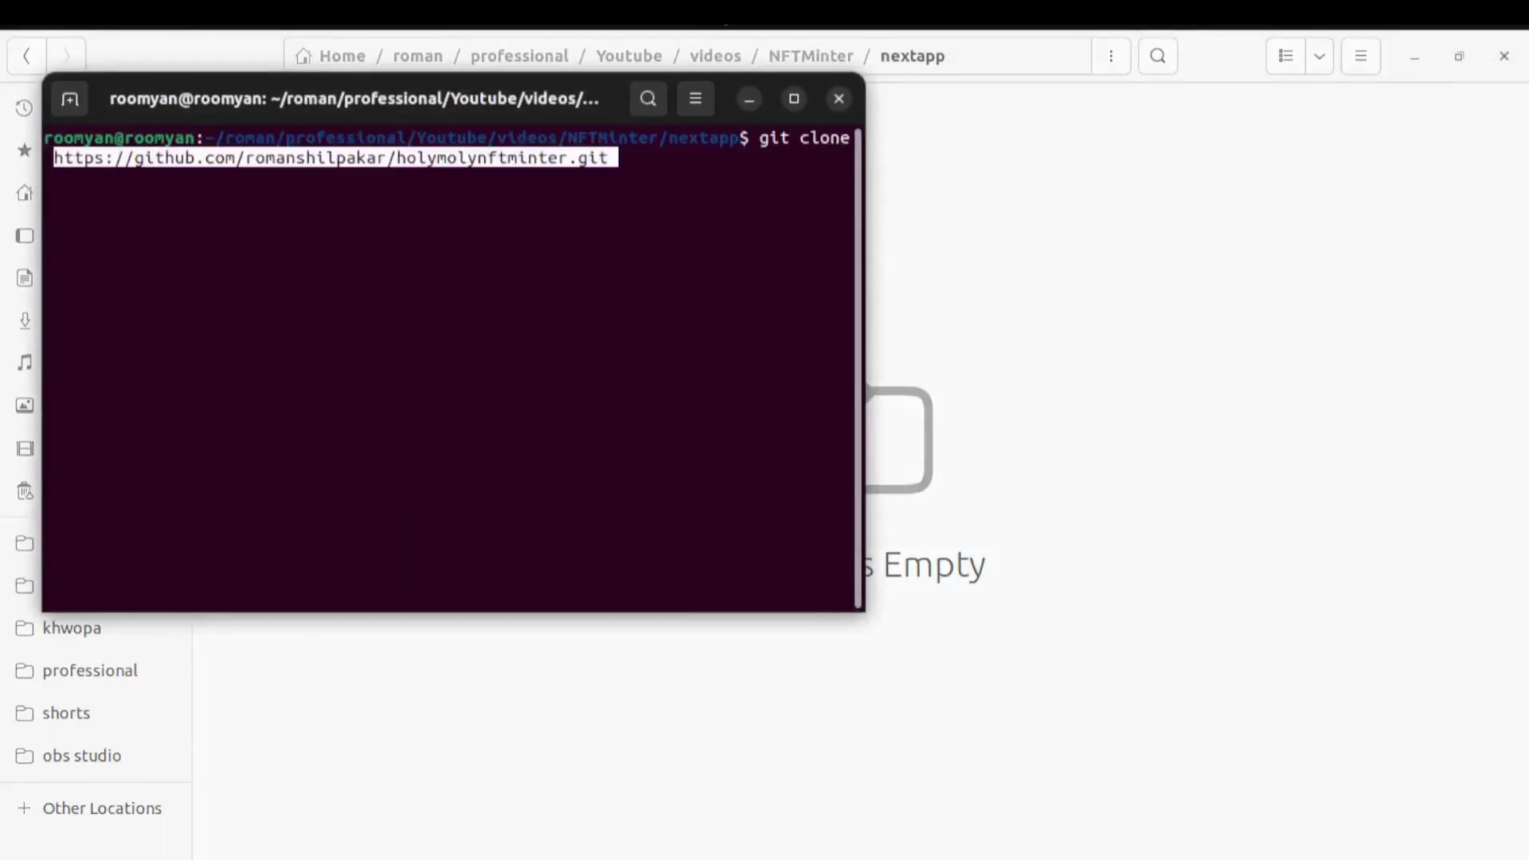
pyautogui.press('Return')
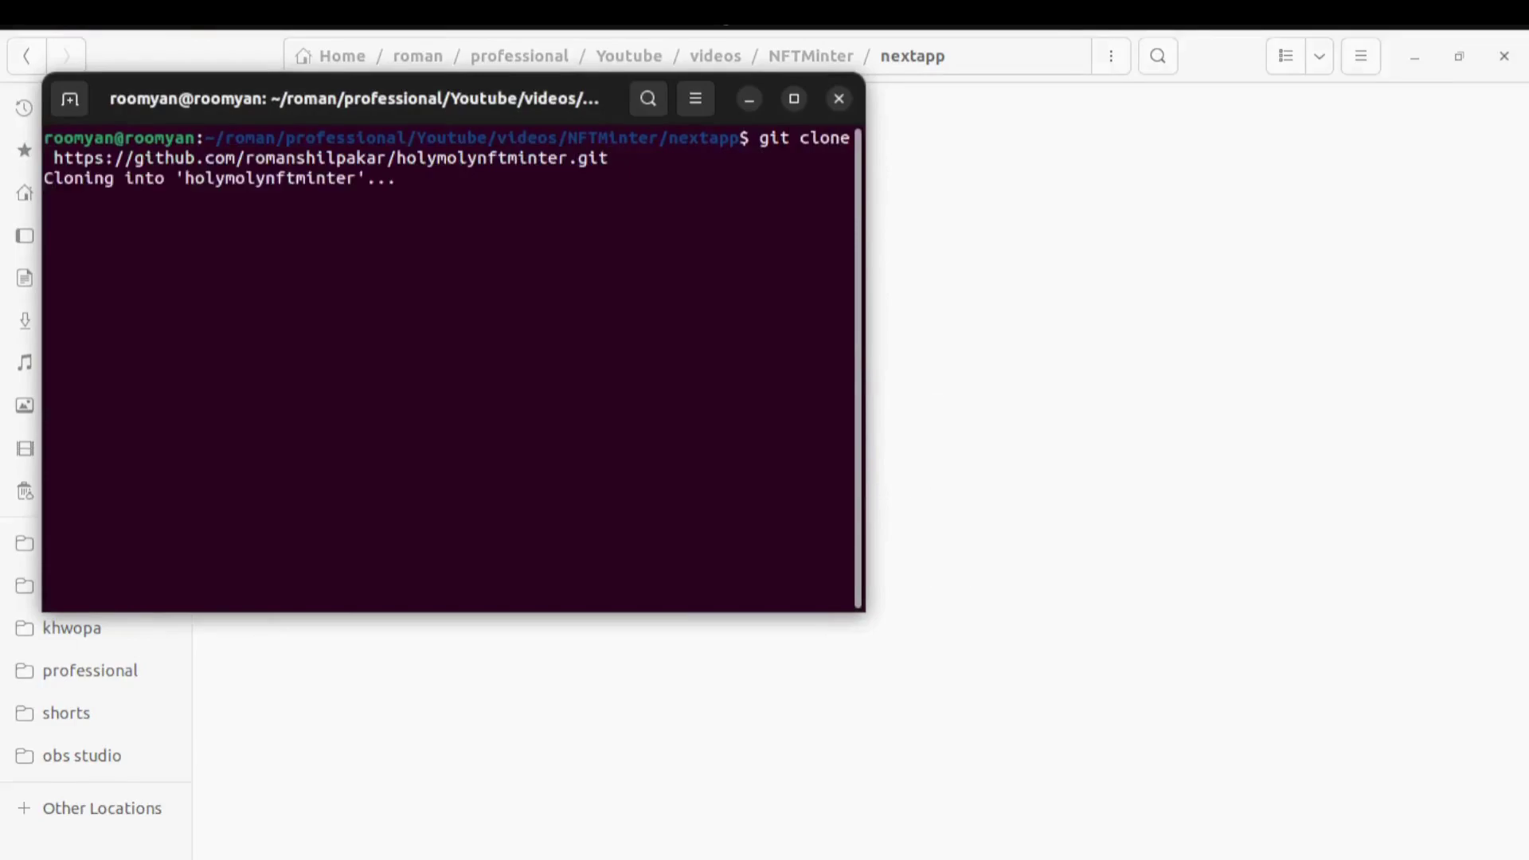
# Enter the holymolynftminter folder, open it with 'code .', and close the terminal
pyautogui.moveTo(551, 111); pyautogui.dragTo(808, 253)
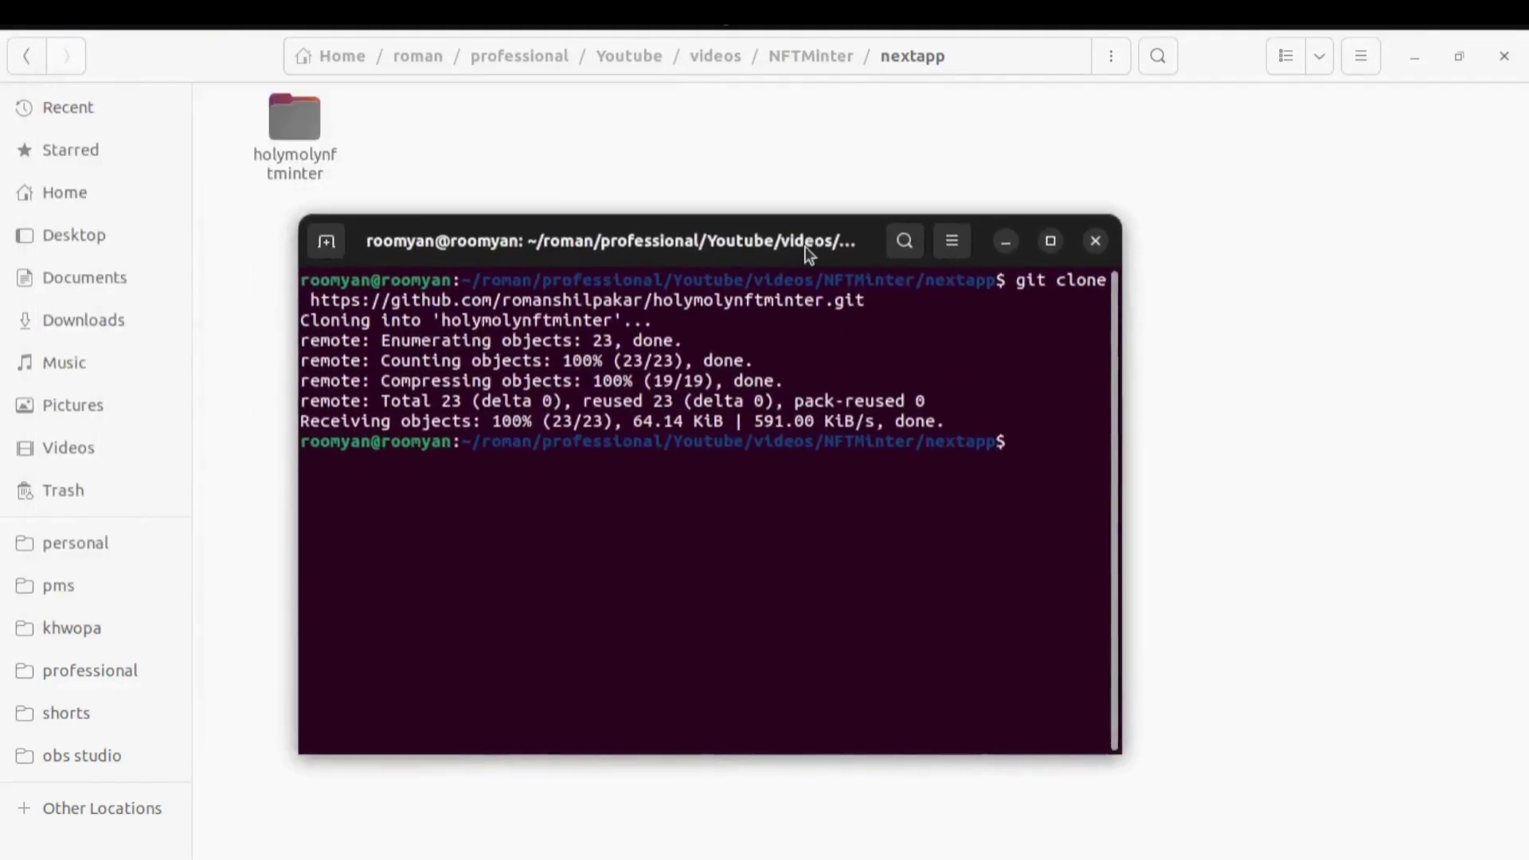
pyautogui.write('cd')
pyautogui.press('Tab')
pyautogui.press('Return')
pyautogui.write('code .')
pyautogui.press('Return')
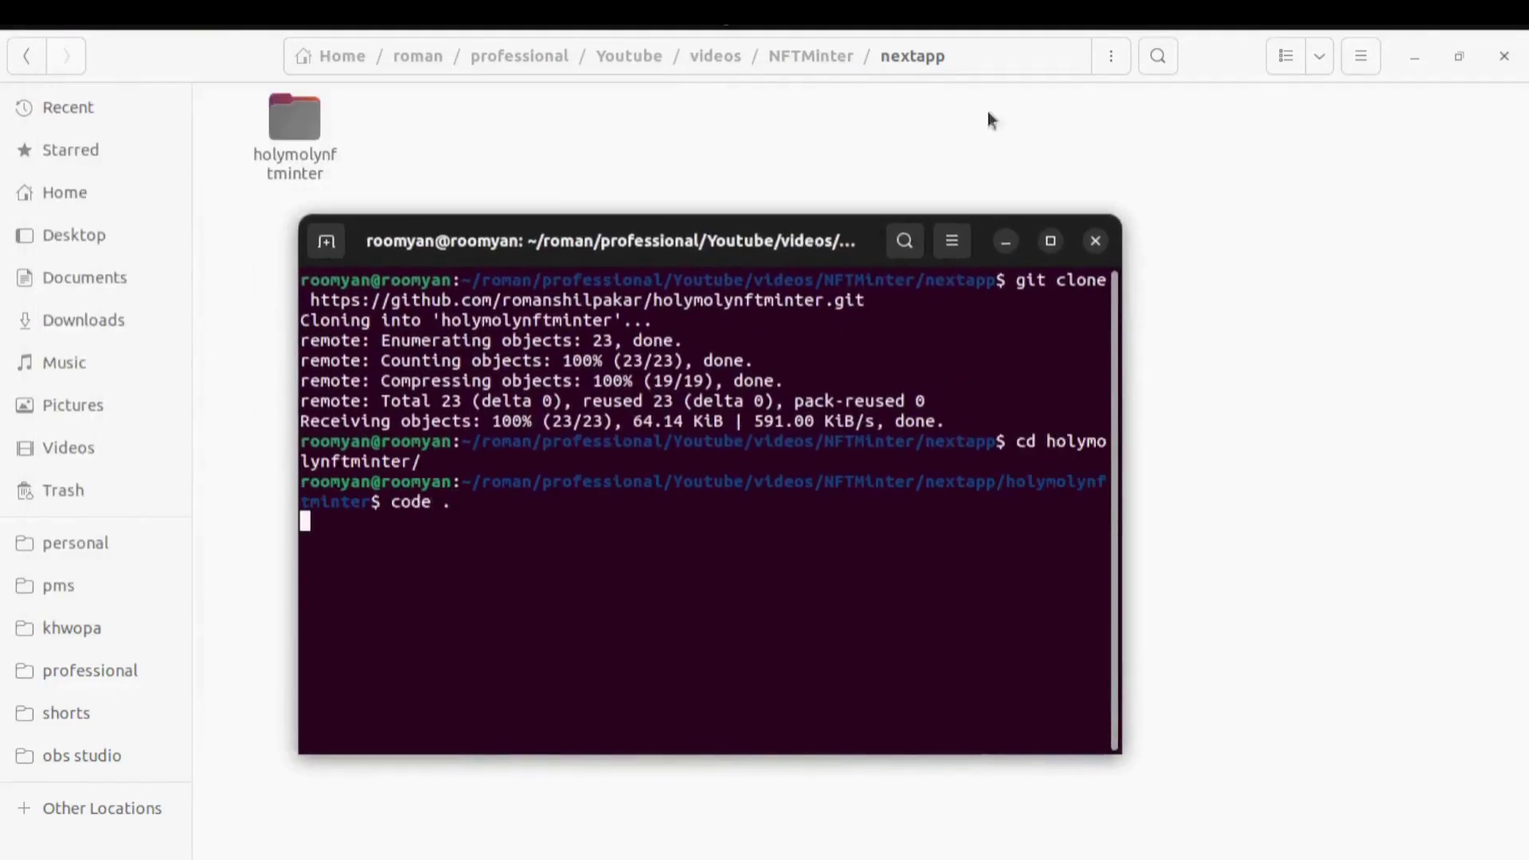
pyautogui.click(1098, 240)
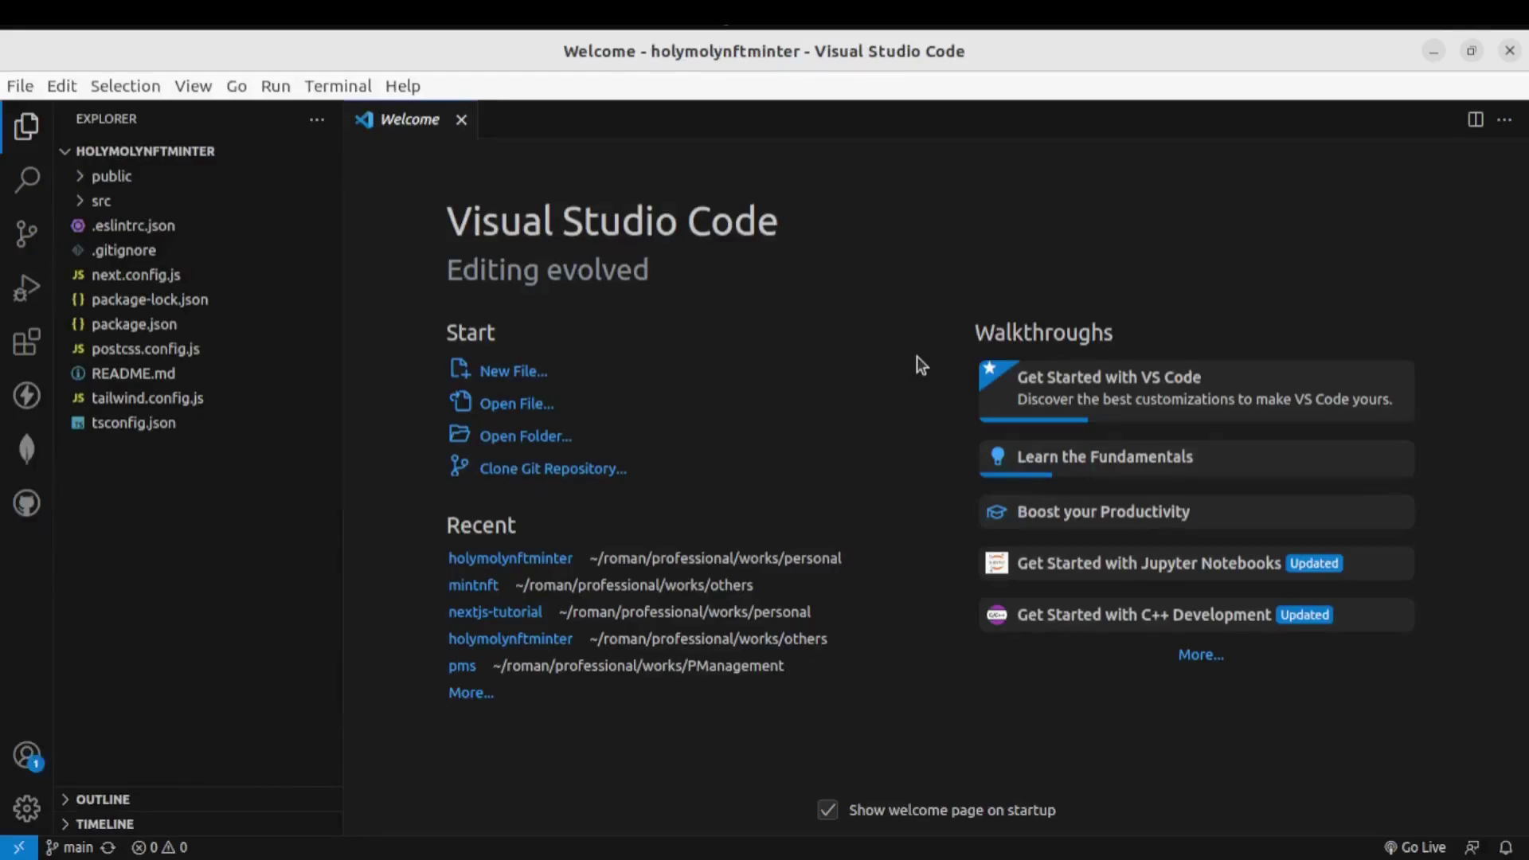
# Run npm install in a new integrated terminal
pyautogui.click(341, 85)
pyautogui.click(376, 112)
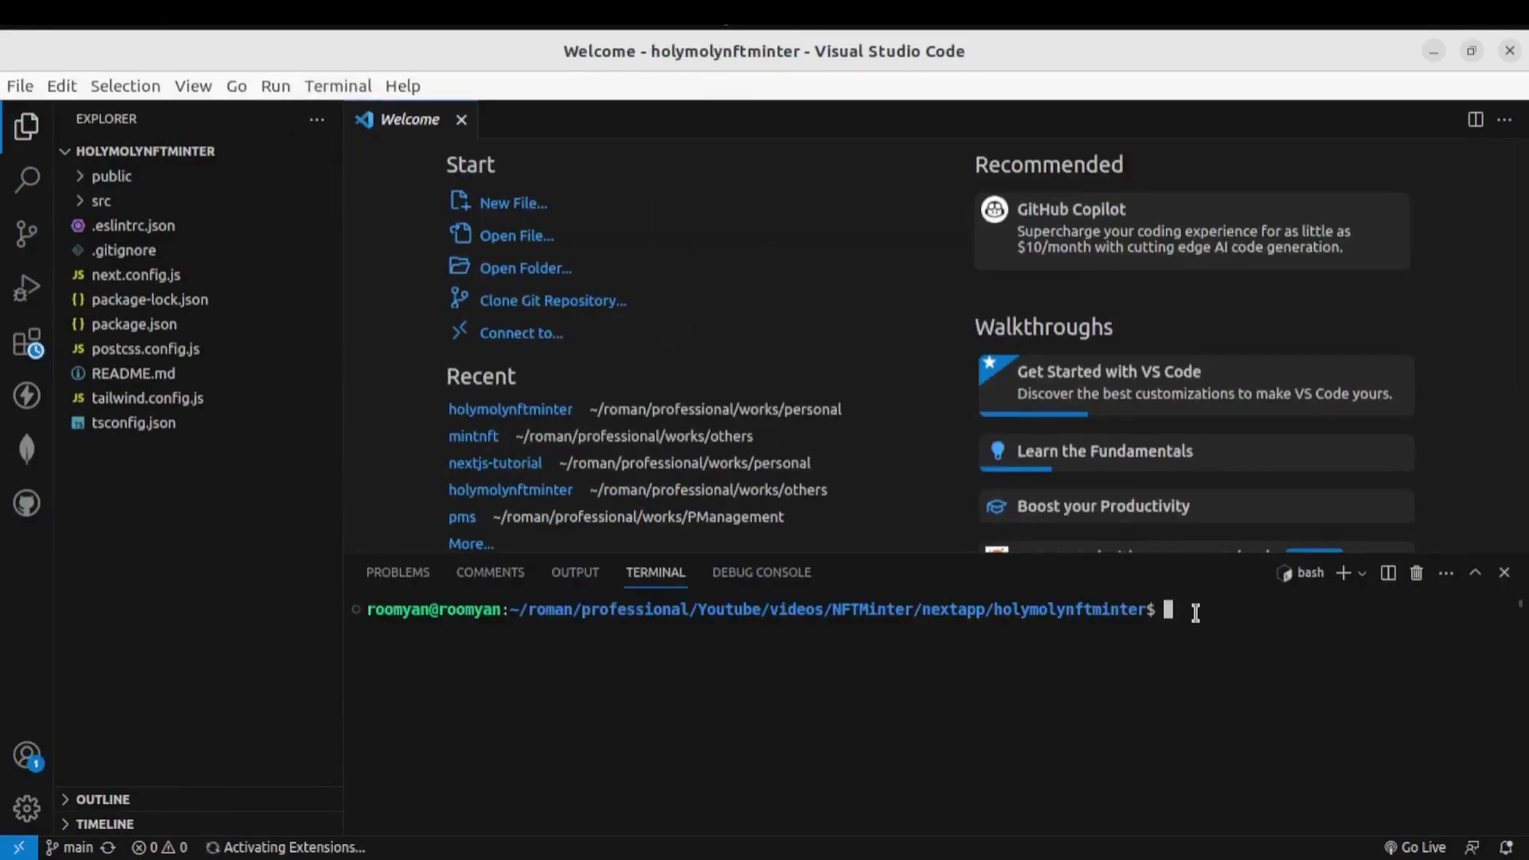
pyautogui.write('npm install')
pyautogui.press('Return')
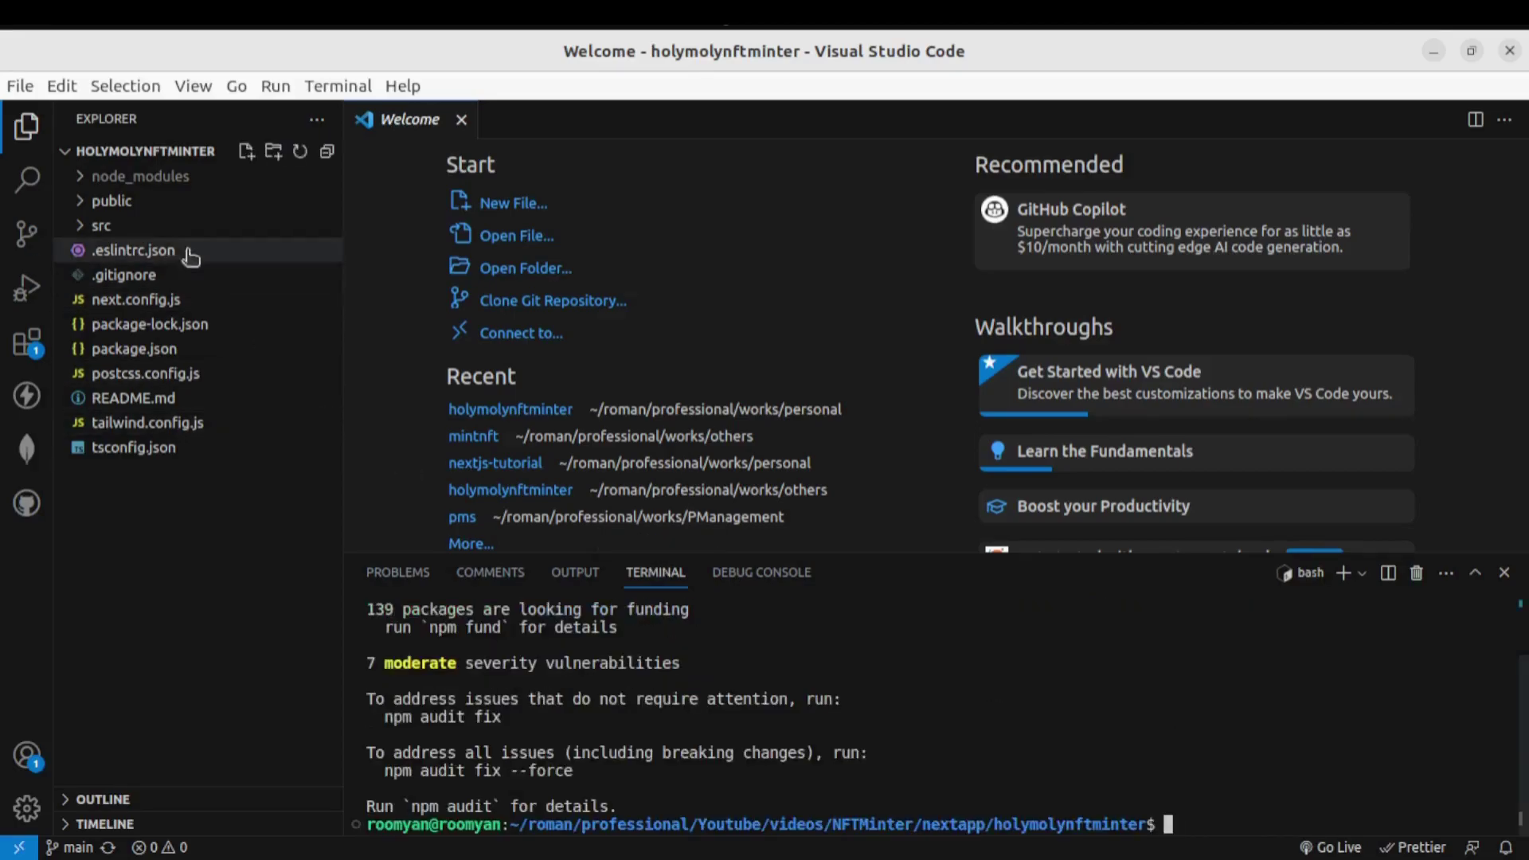
# Open src/app/api/upload/route.js from the Explorer
pyautogui.click(160, 227)
pyautogui.click(187, 251)
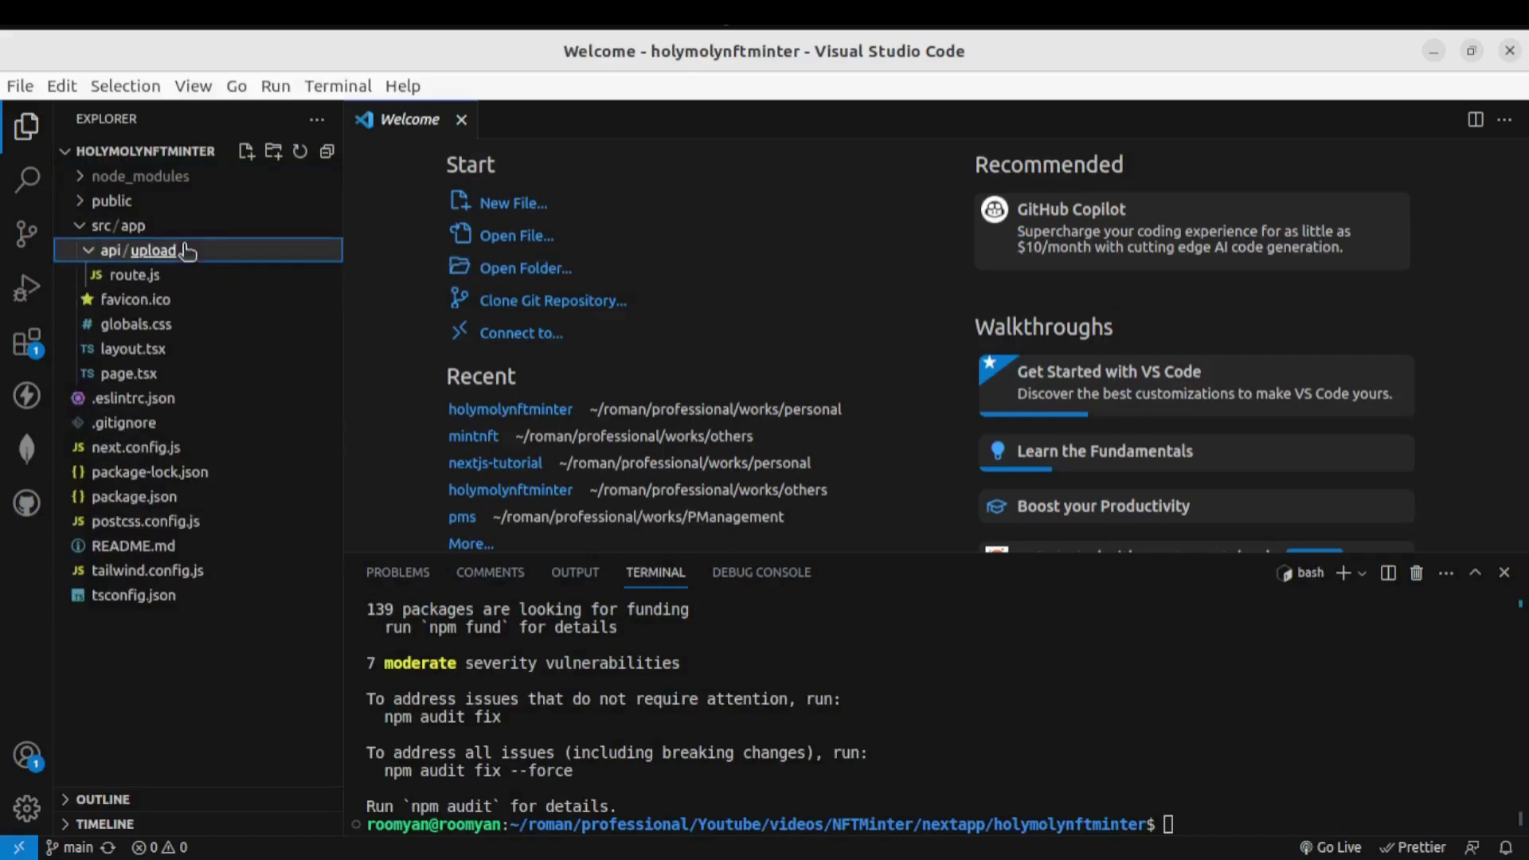
pyautogui.click(180, 276)
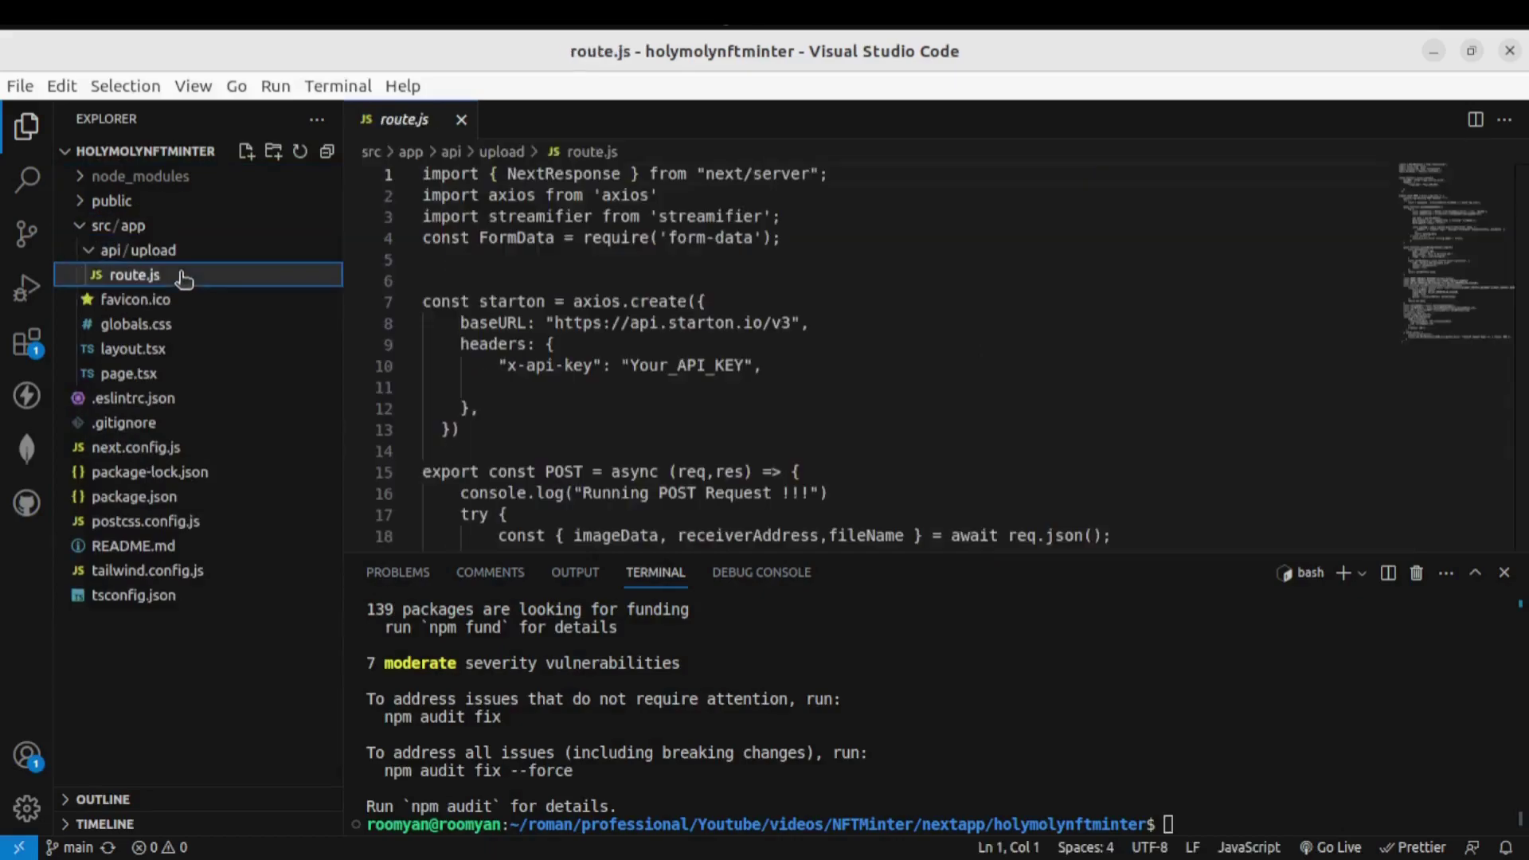
# Read through route.js to its end without editing, then return to the browser
pyautogui.click(932, 267)
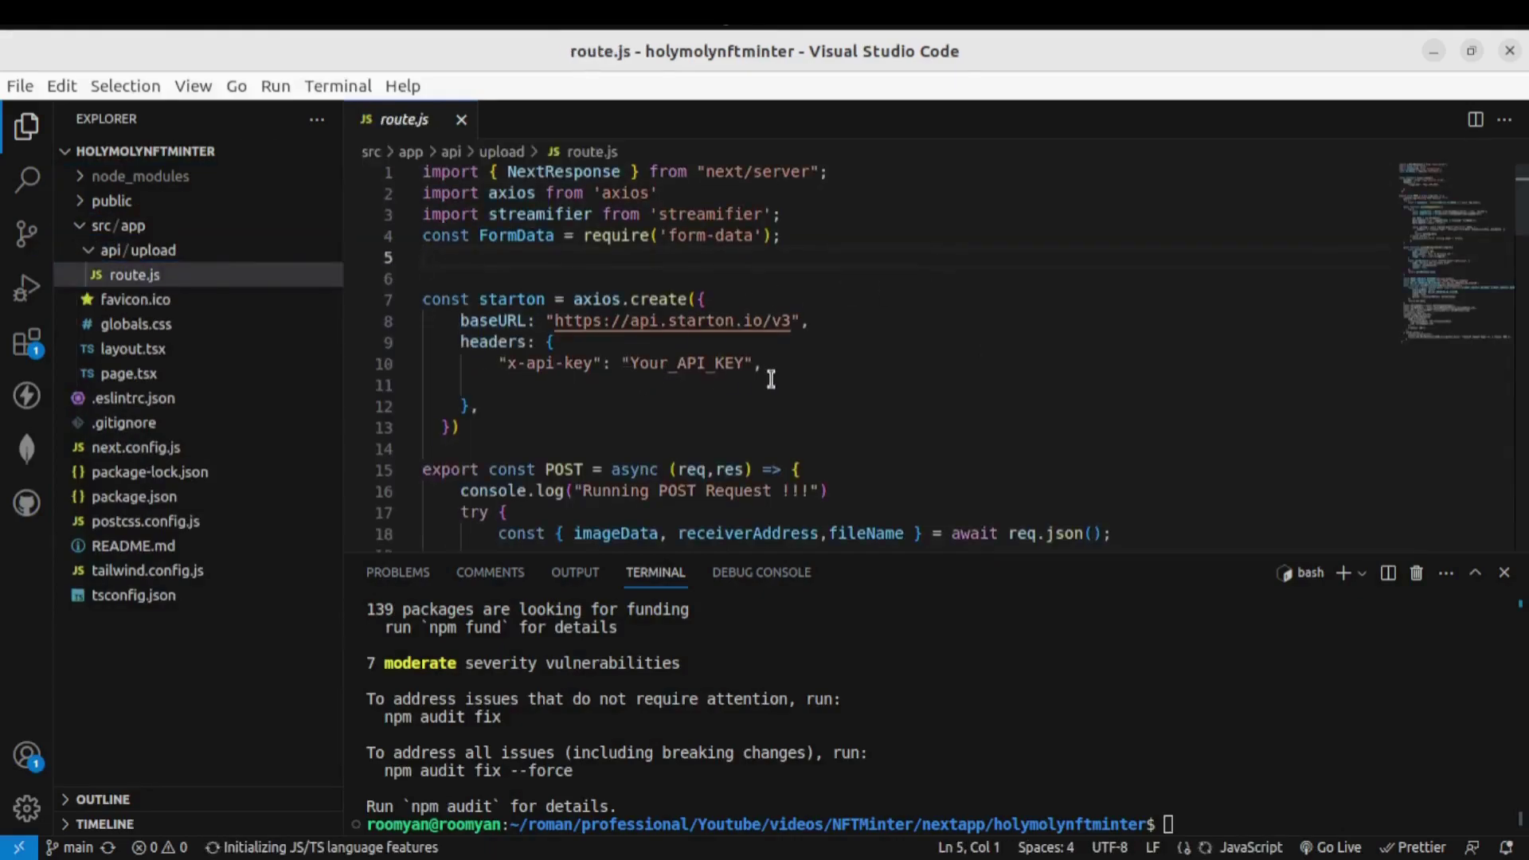
pyautogui.scroll(-10, 771, 379)
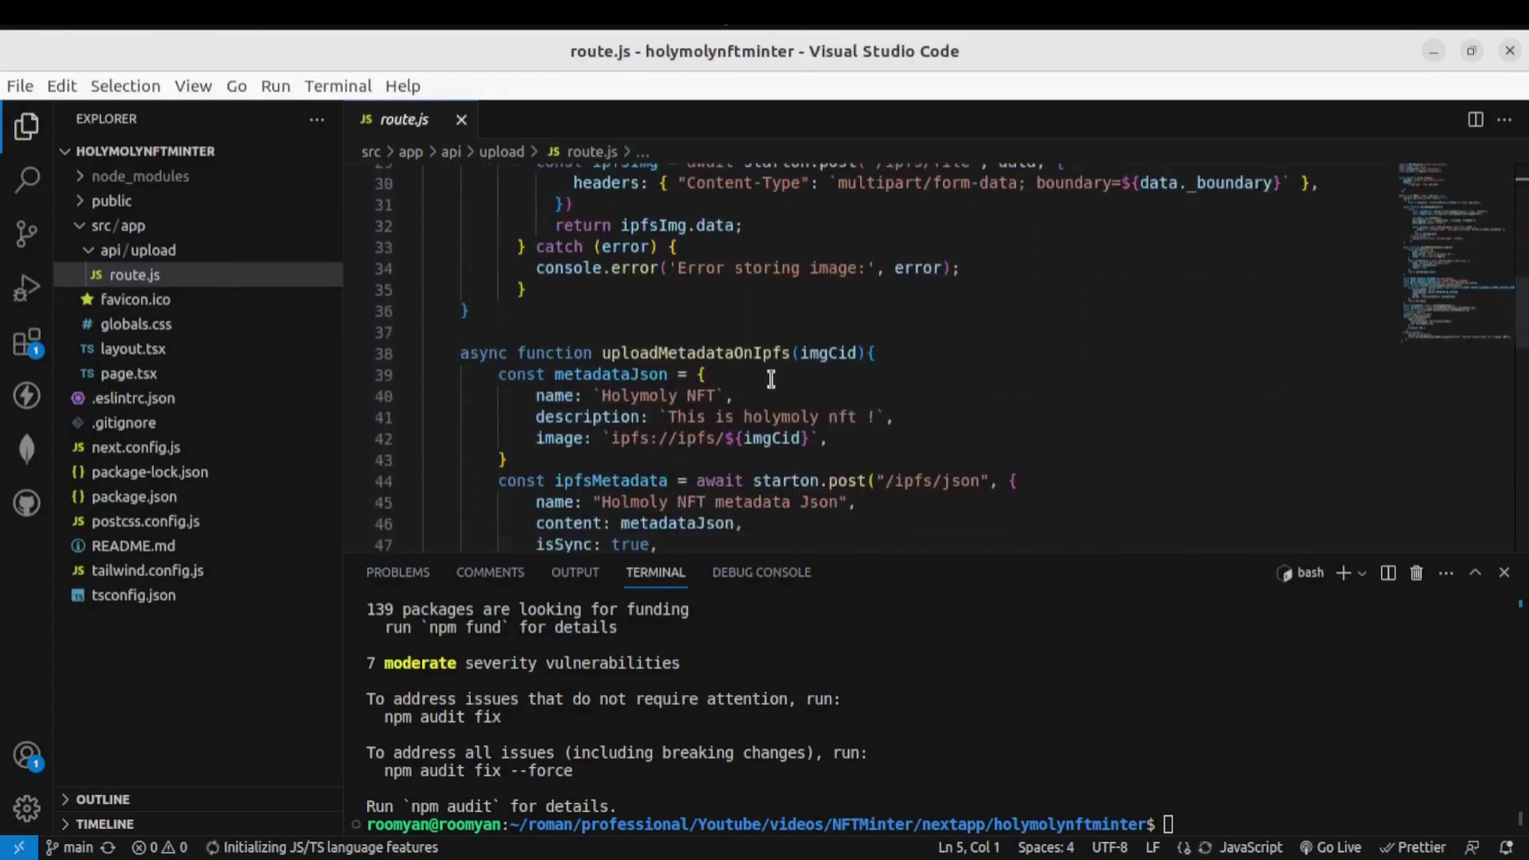
pyautogui.scroll(-5, 770, 379)
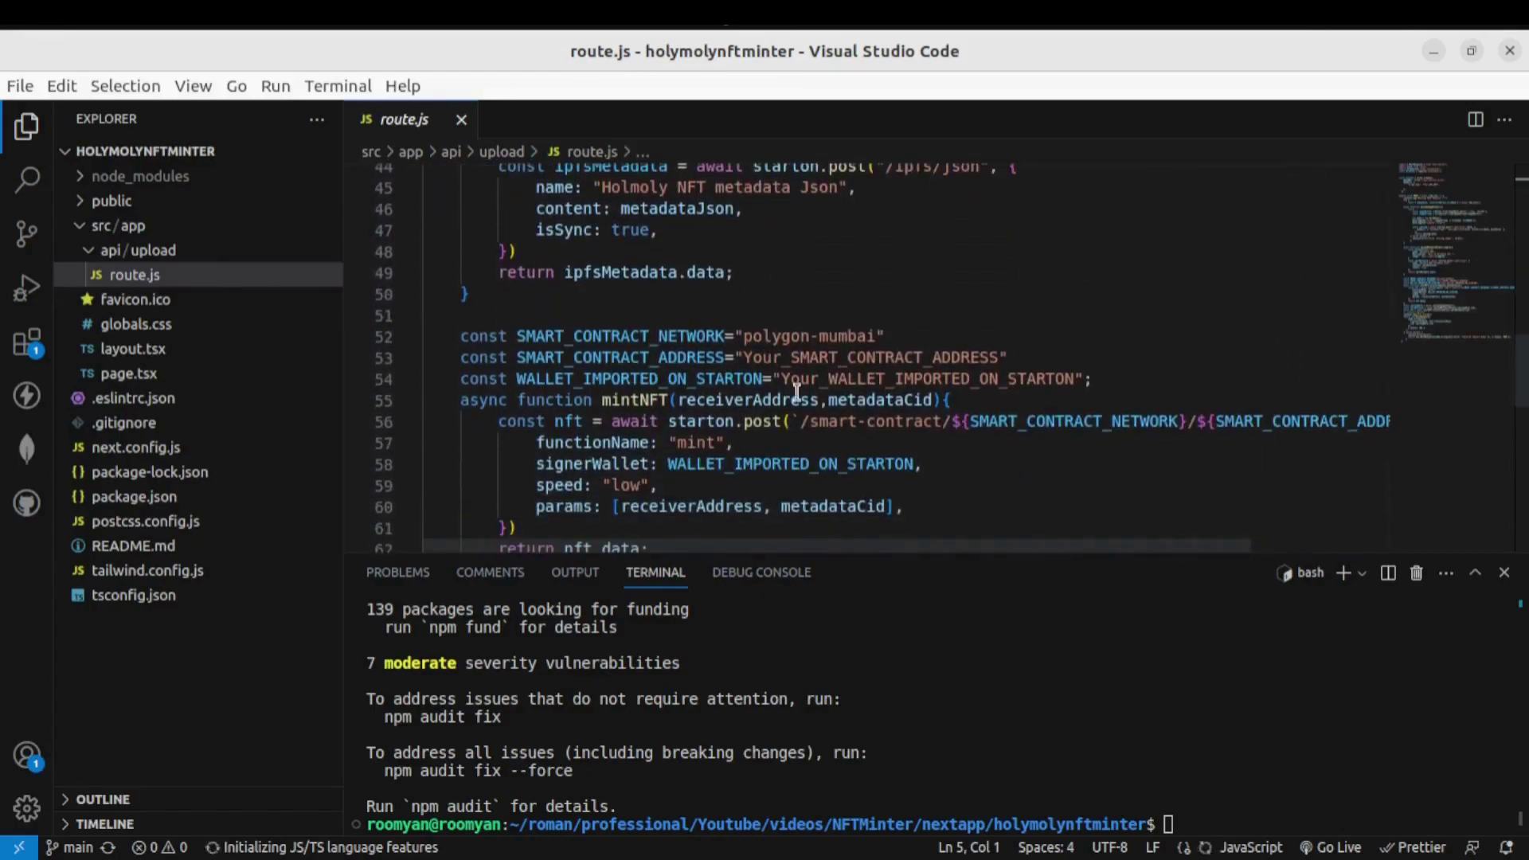
pyautogui.scroll(-7, 796, 392)
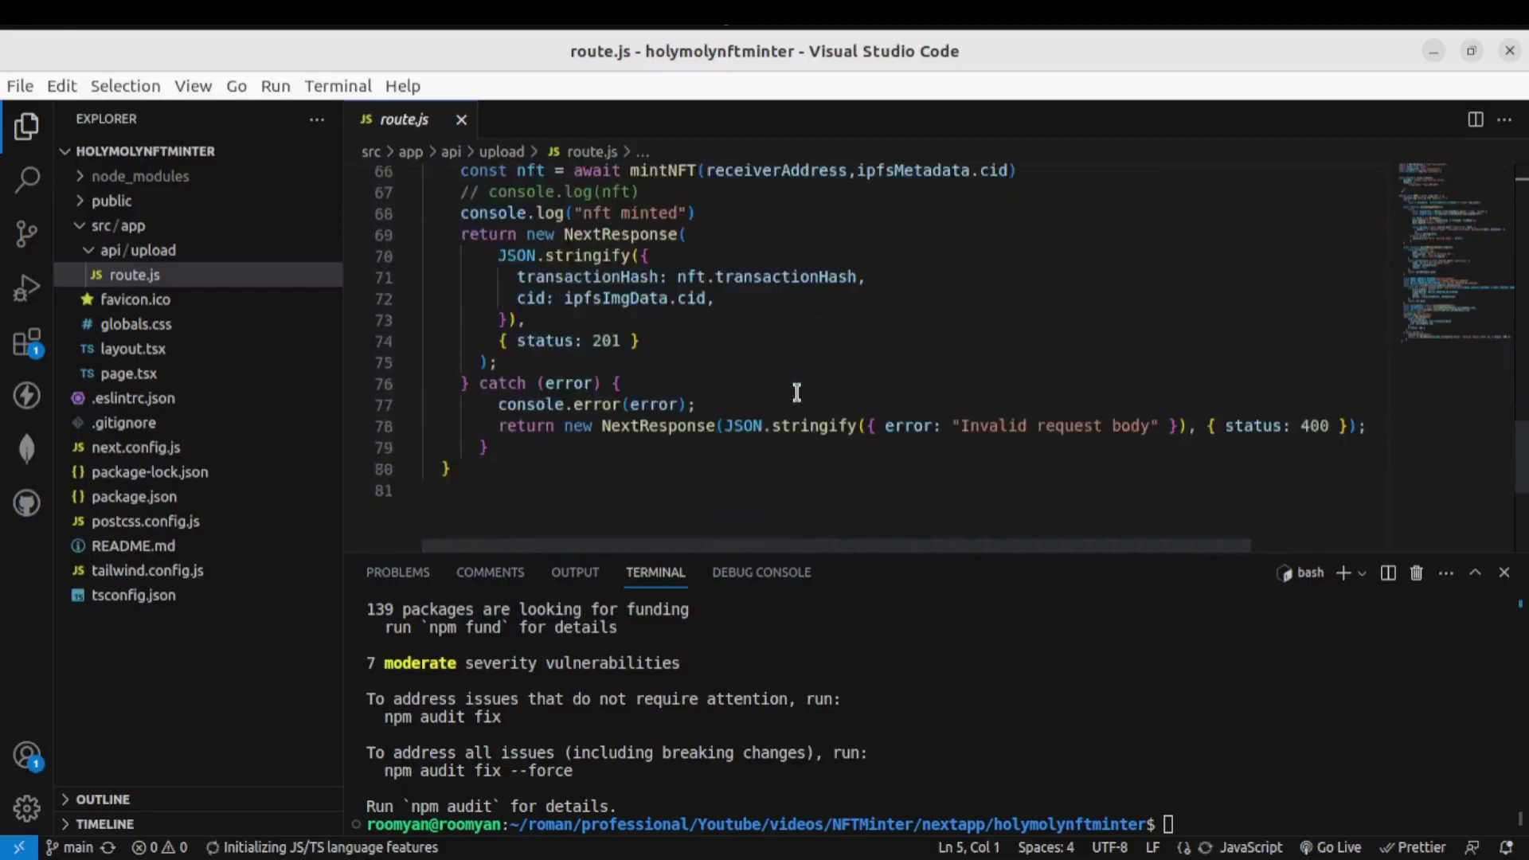
pyautogui.scroll(-3, 796, 393)
pyautogui.scroll(5, 796, 393)
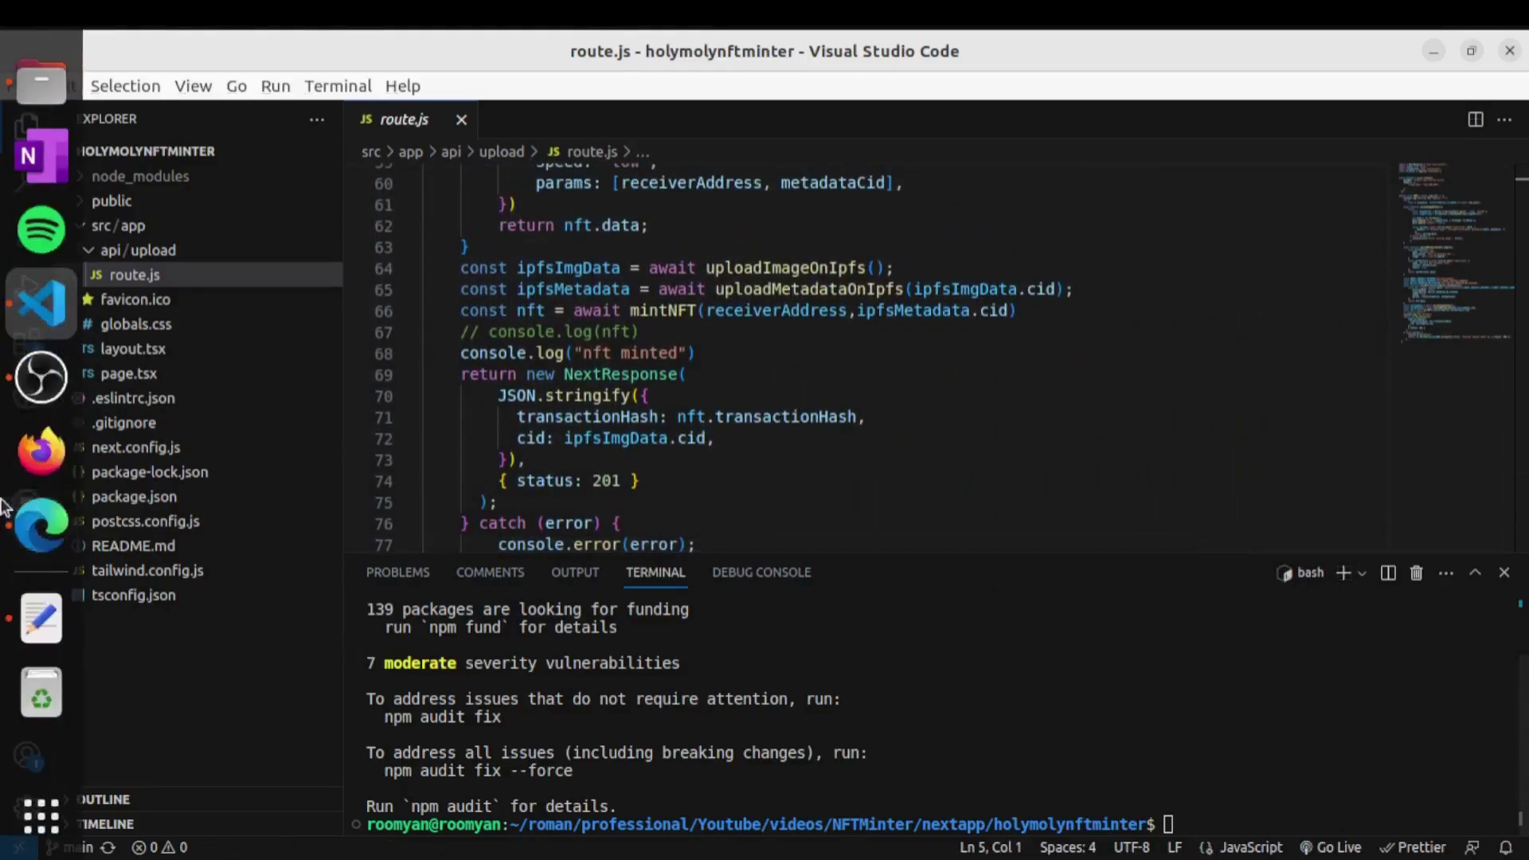
pyautogui.click(38, 522)
# Search 'star' in a new tab, open starton.com, and log in to the Starton app
pyautogui.click(876, 50)
pyautogui.write('star')
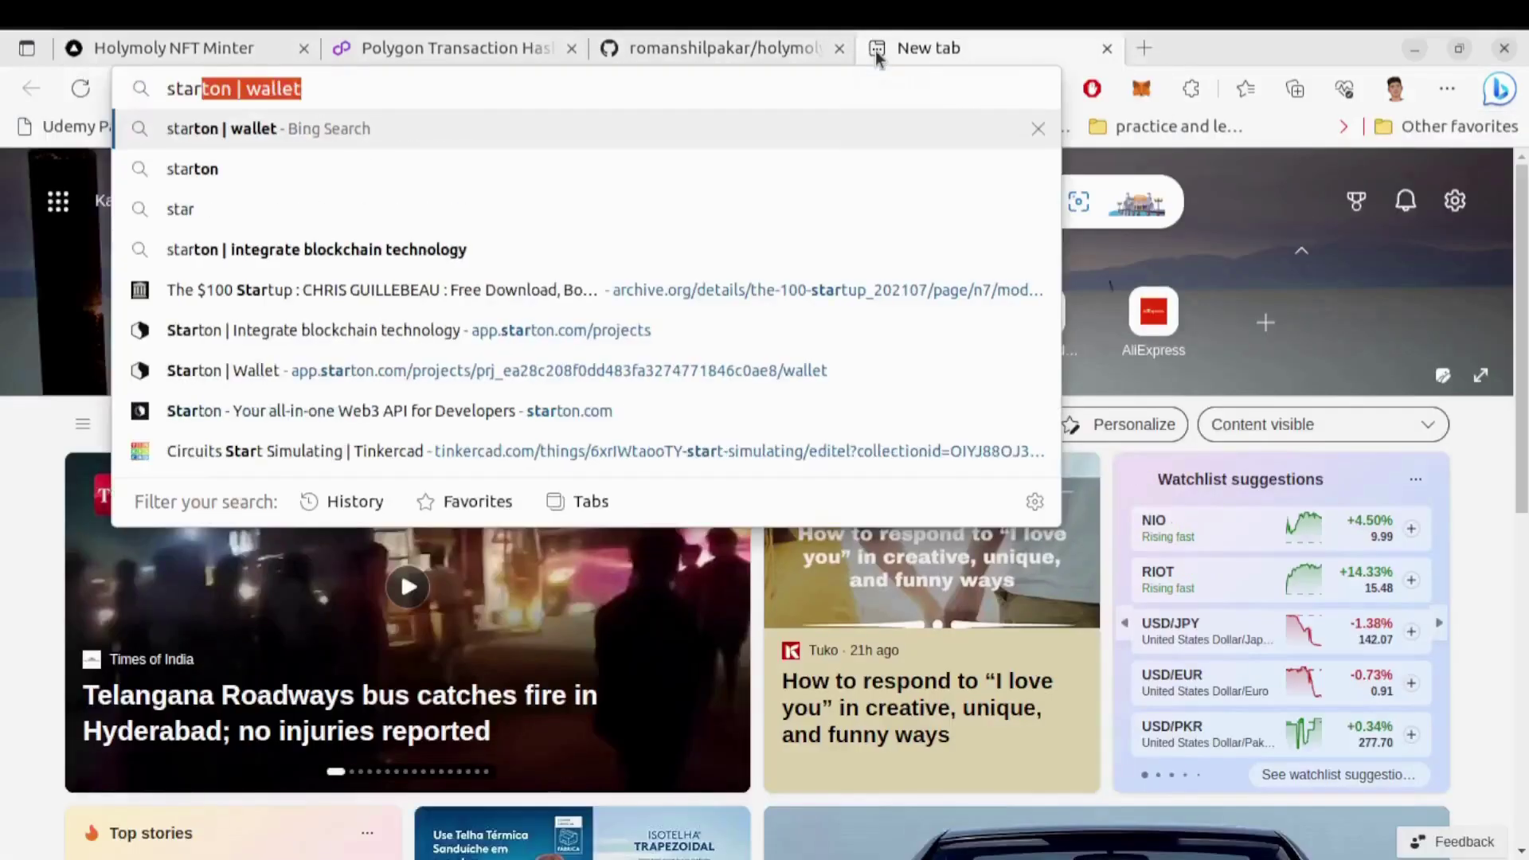
pyautogui.press('Return')
pyautogui.click(410, 360)
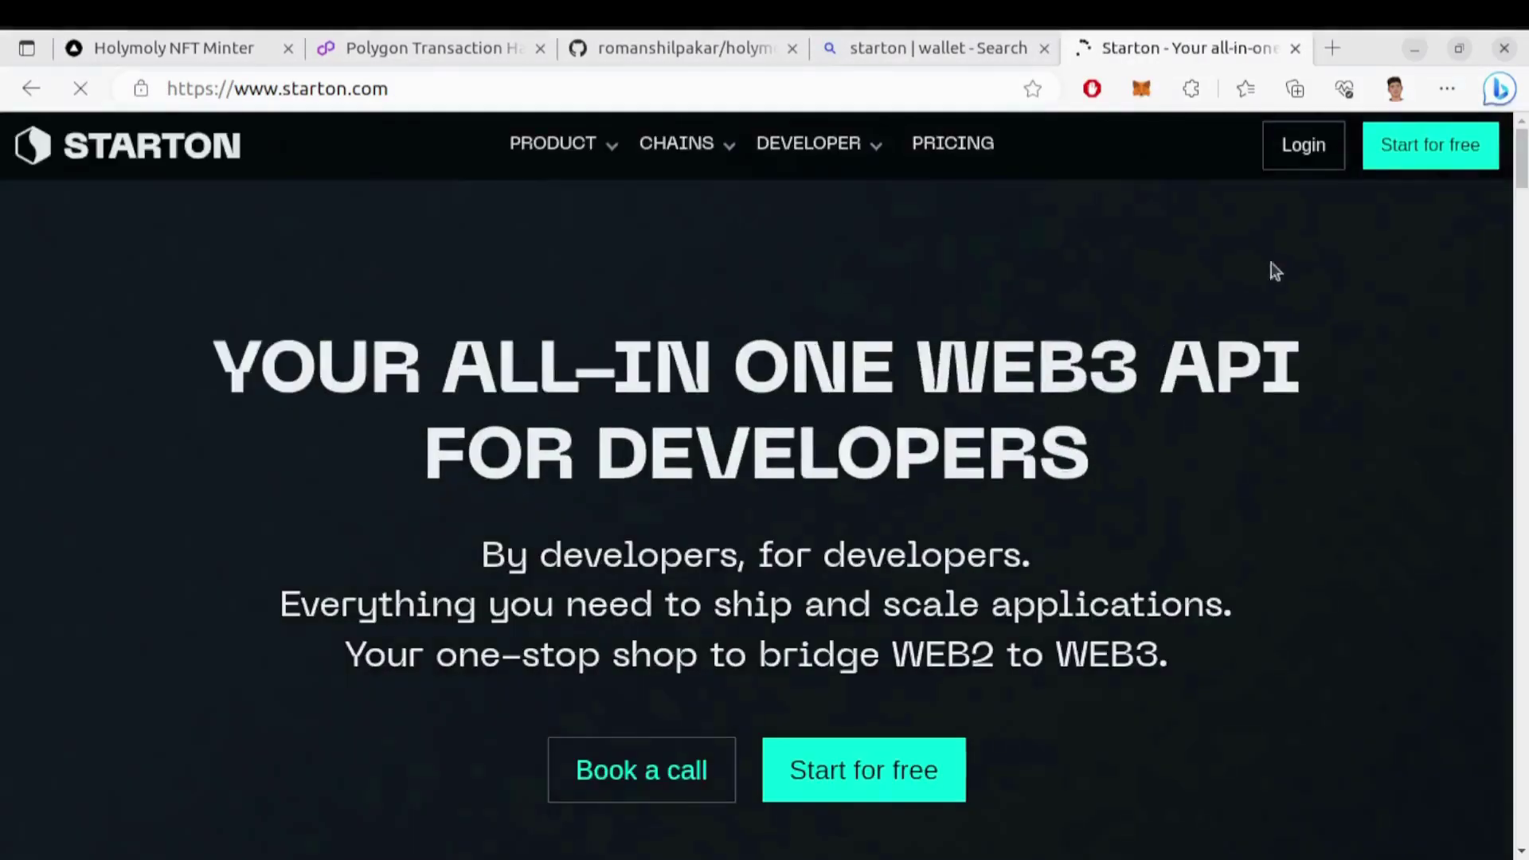
pyautogui.click(1301, 148)
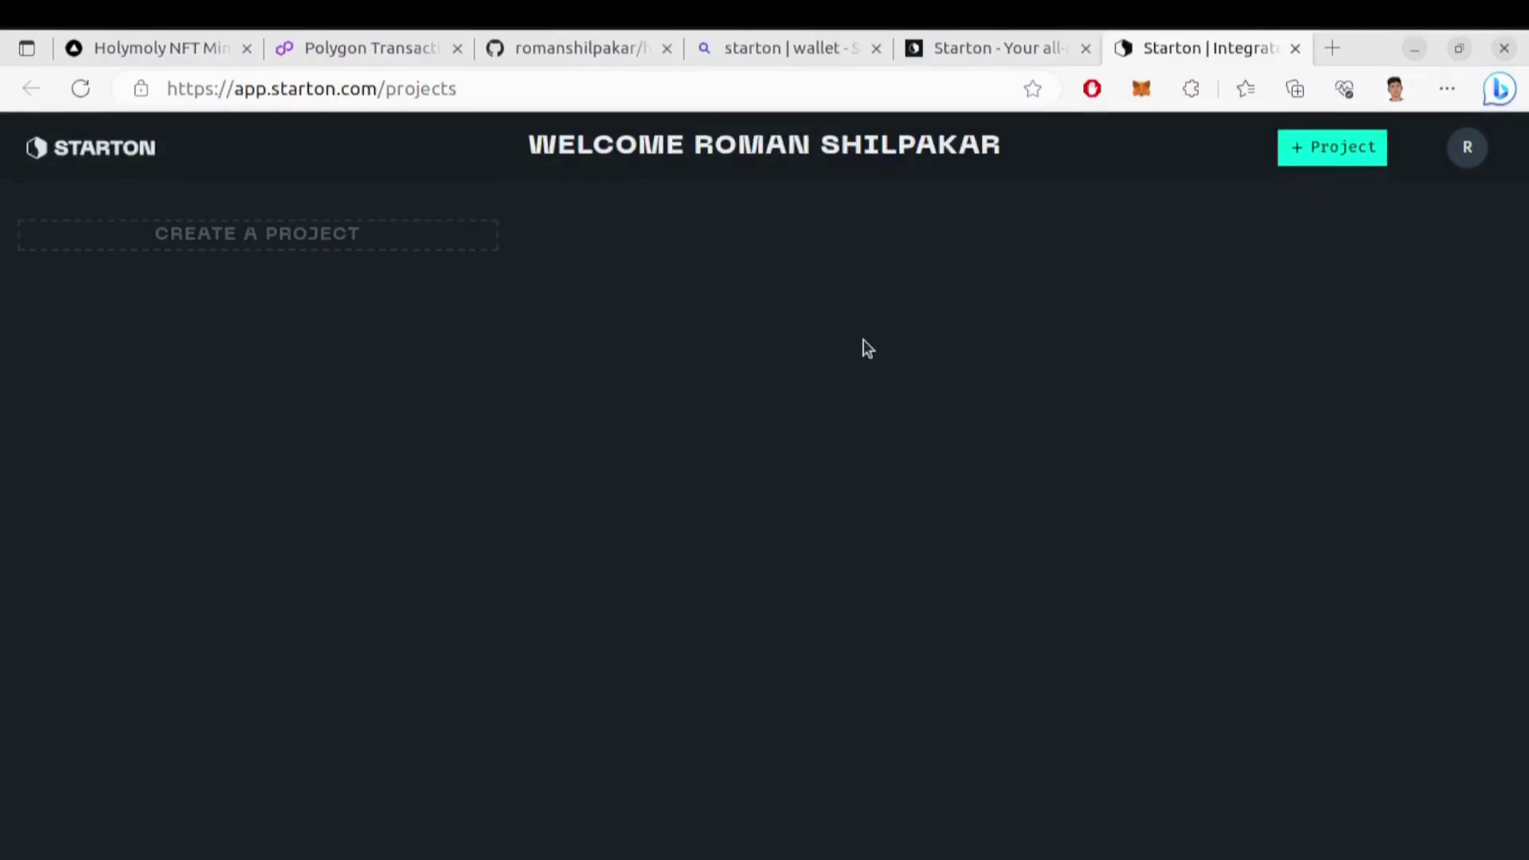
# Create orange project 'Holymoly NFT Minter' described 'This is a Holymoly NFT Minter', then reload the list
pyautogui.click(375, 242)
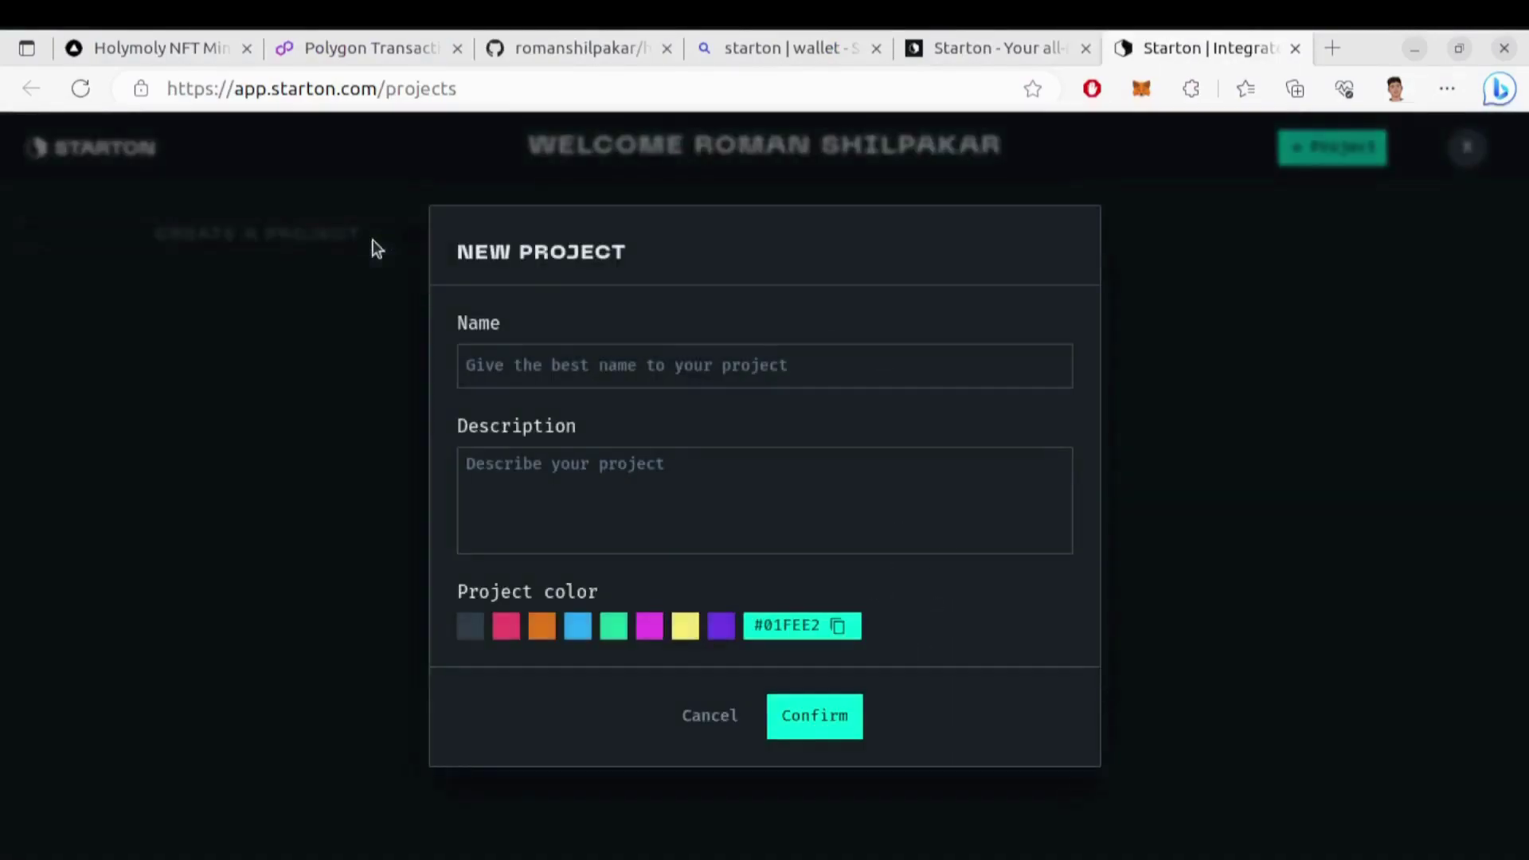
pyautogui.write('Holymoly NFT')
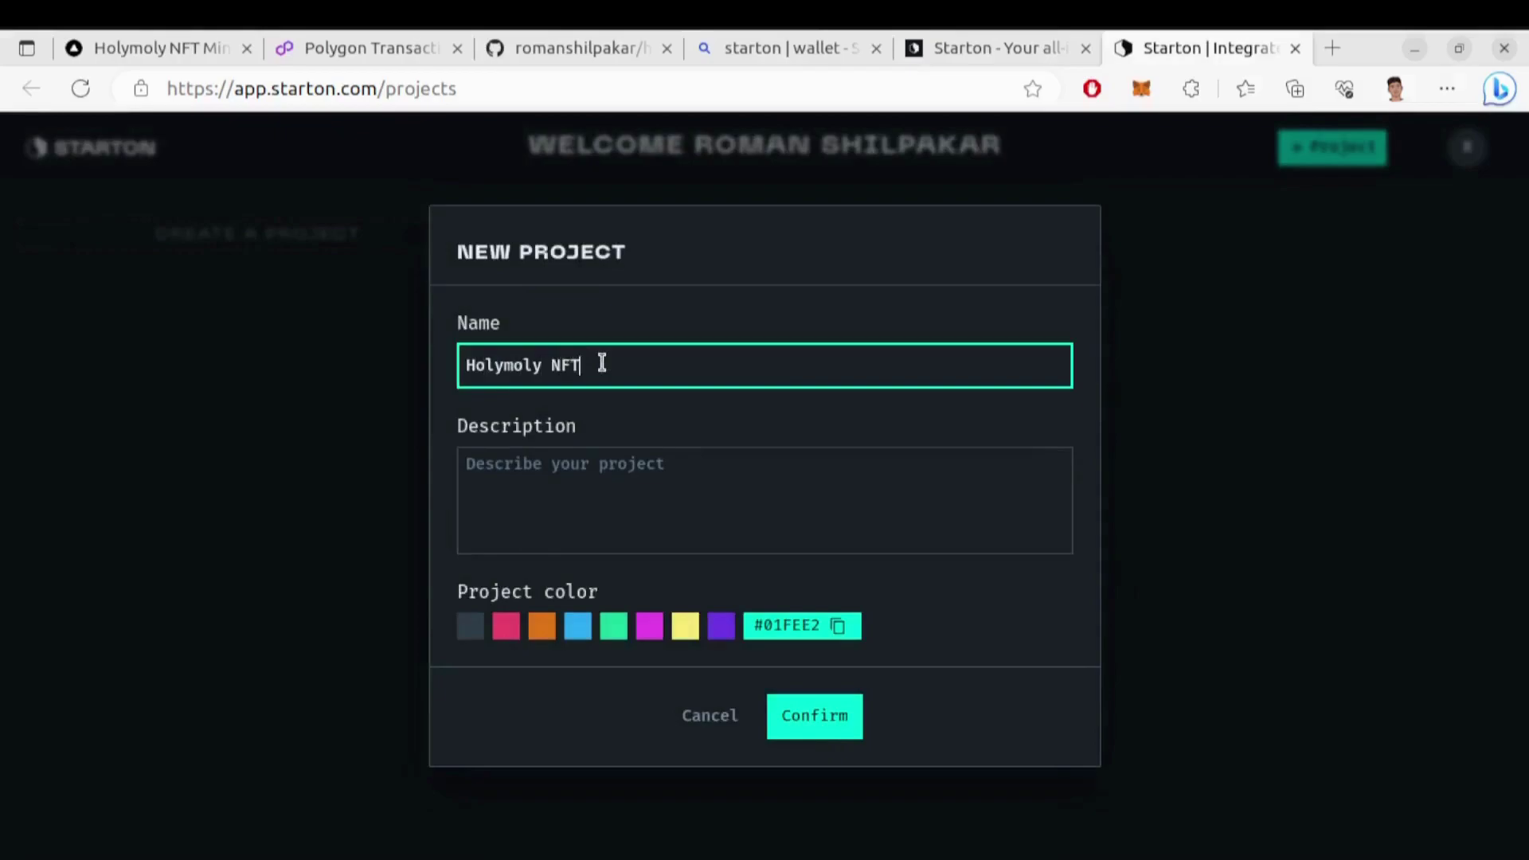
pyautogui.write(' Minter')
pyautogui.click(566, 464)
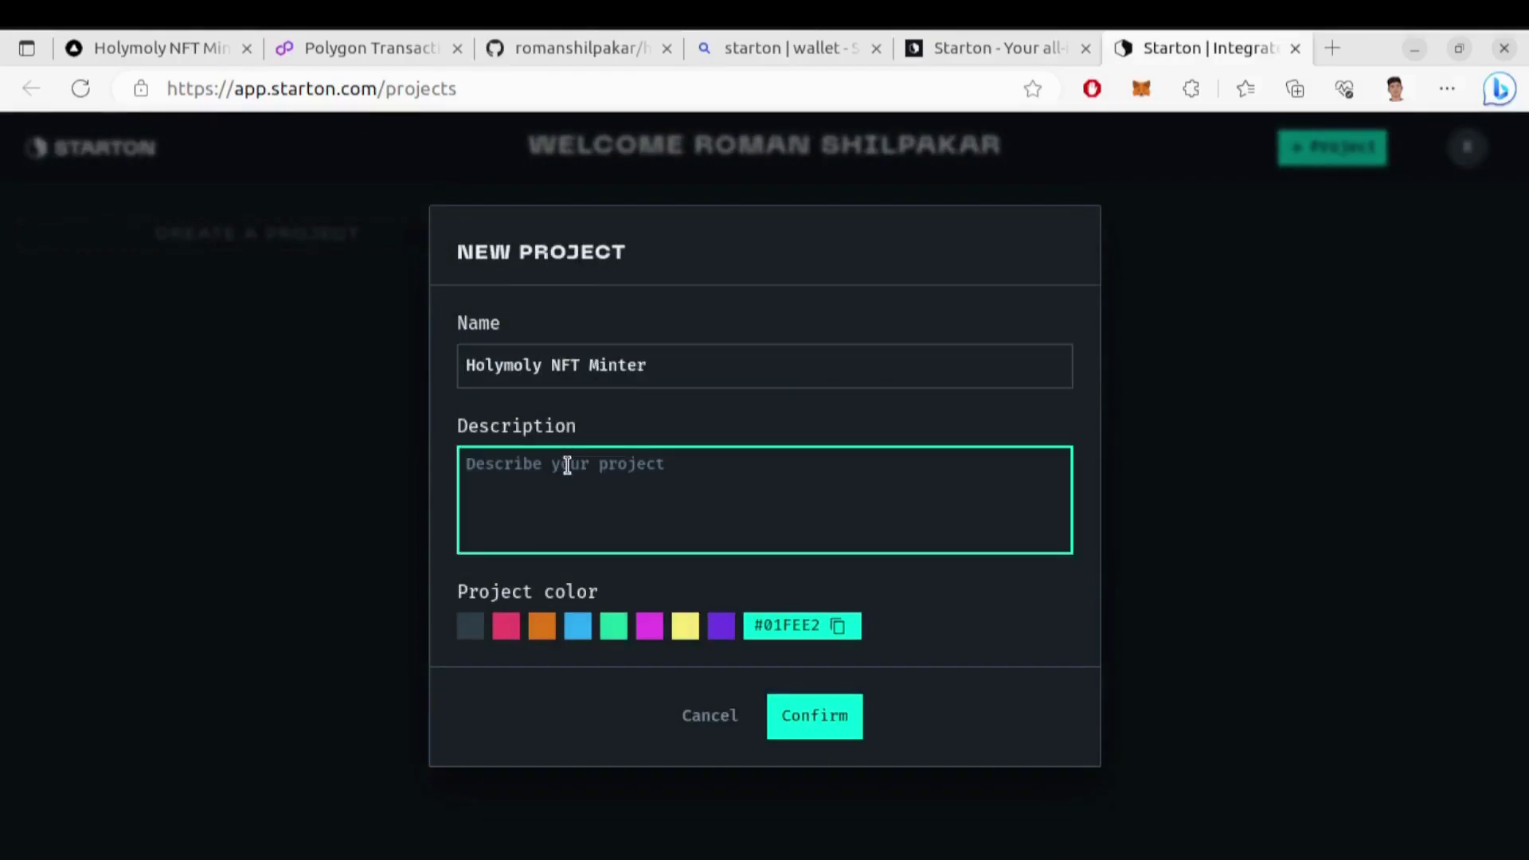
pyautogui.write('This is a Holymoly N')
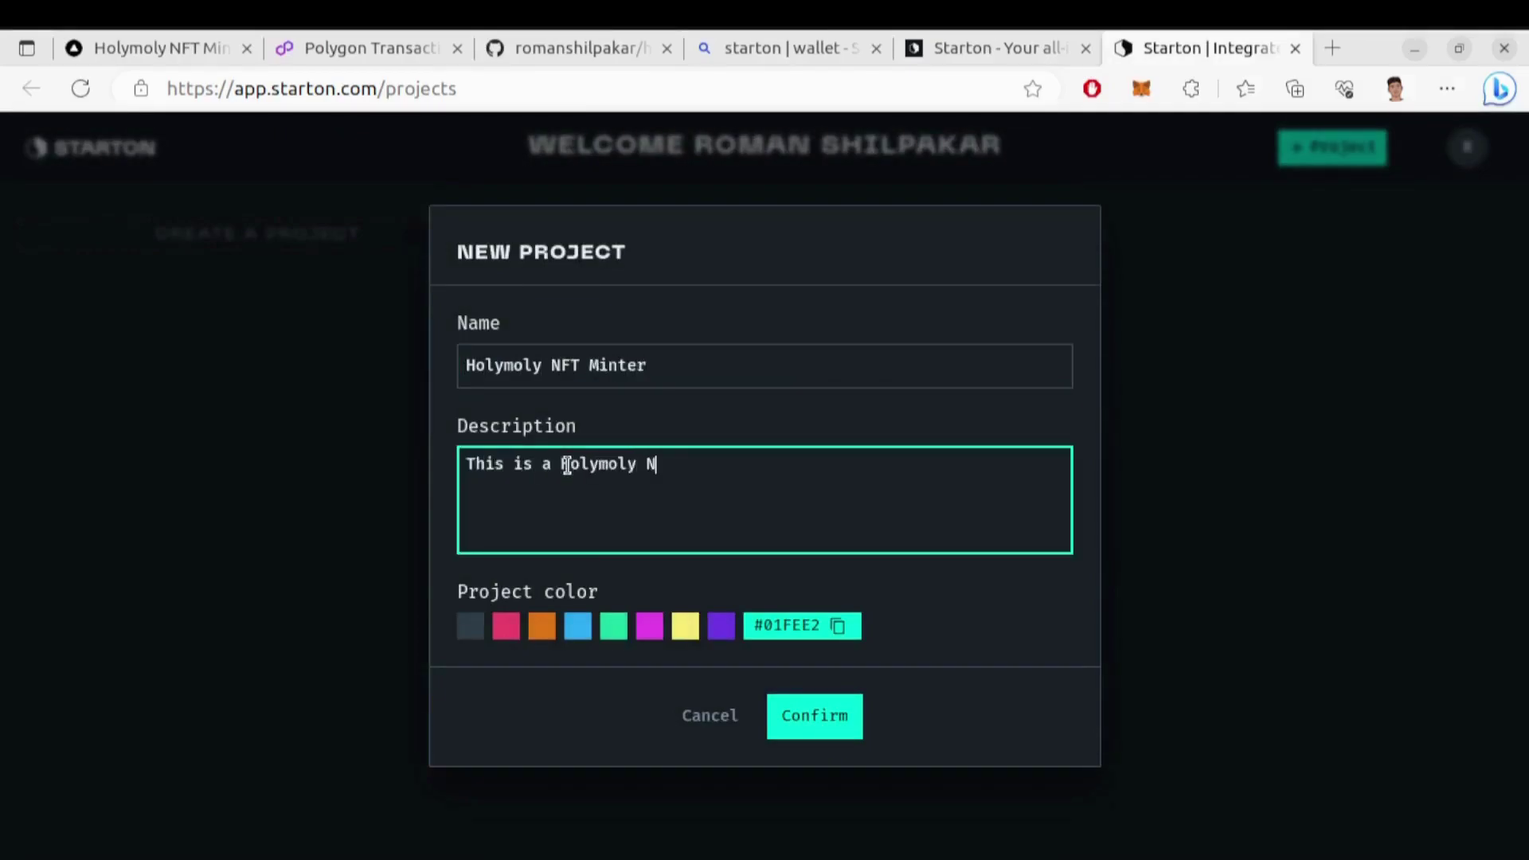
pyautogui.write('FT Minter')
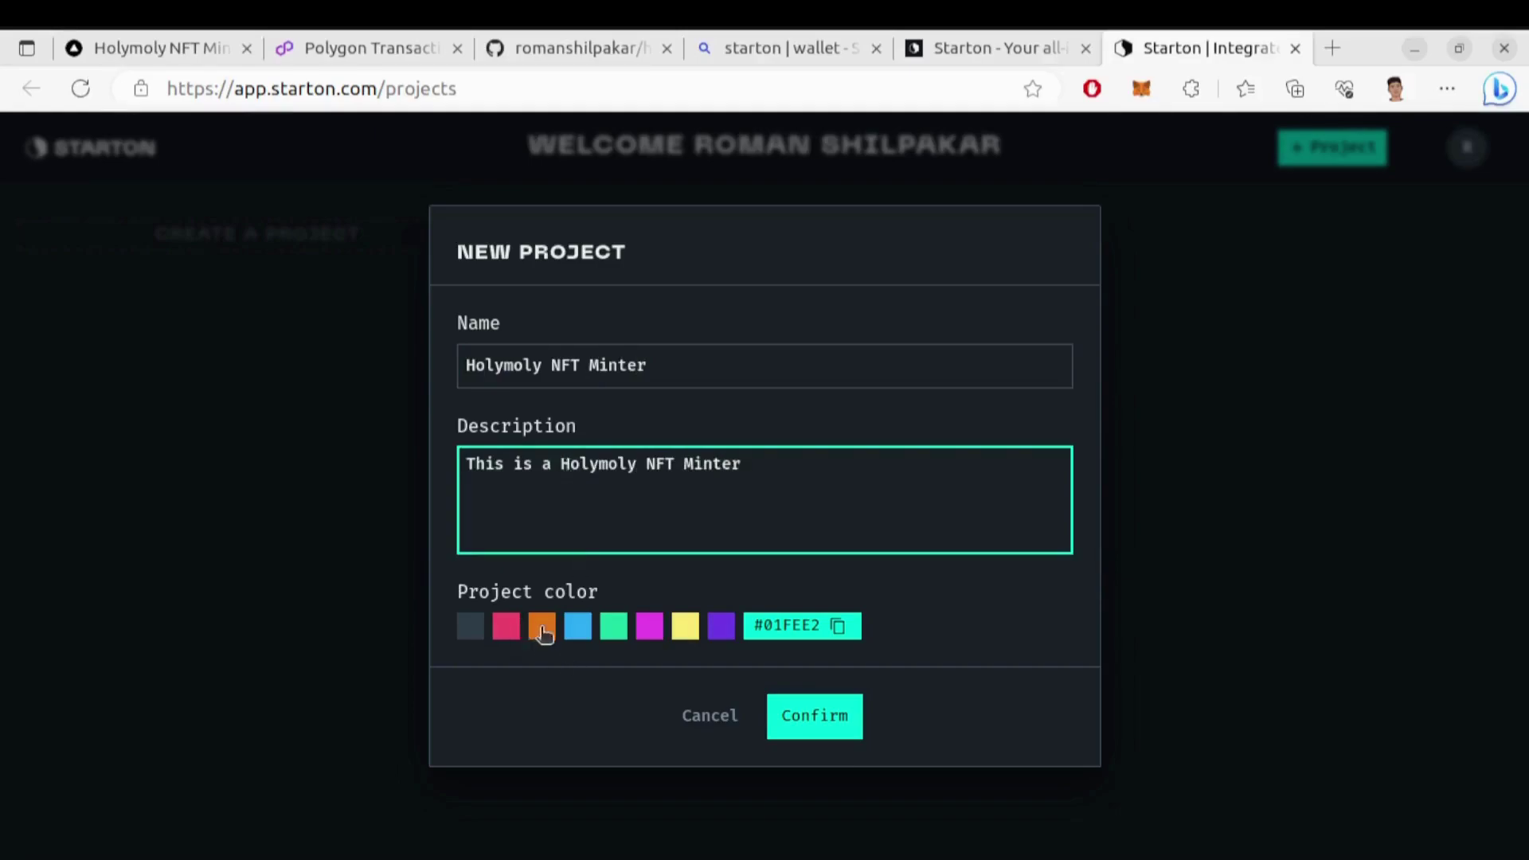
pyautogui.click(542, 626)
pyautogui.click(808, 711)
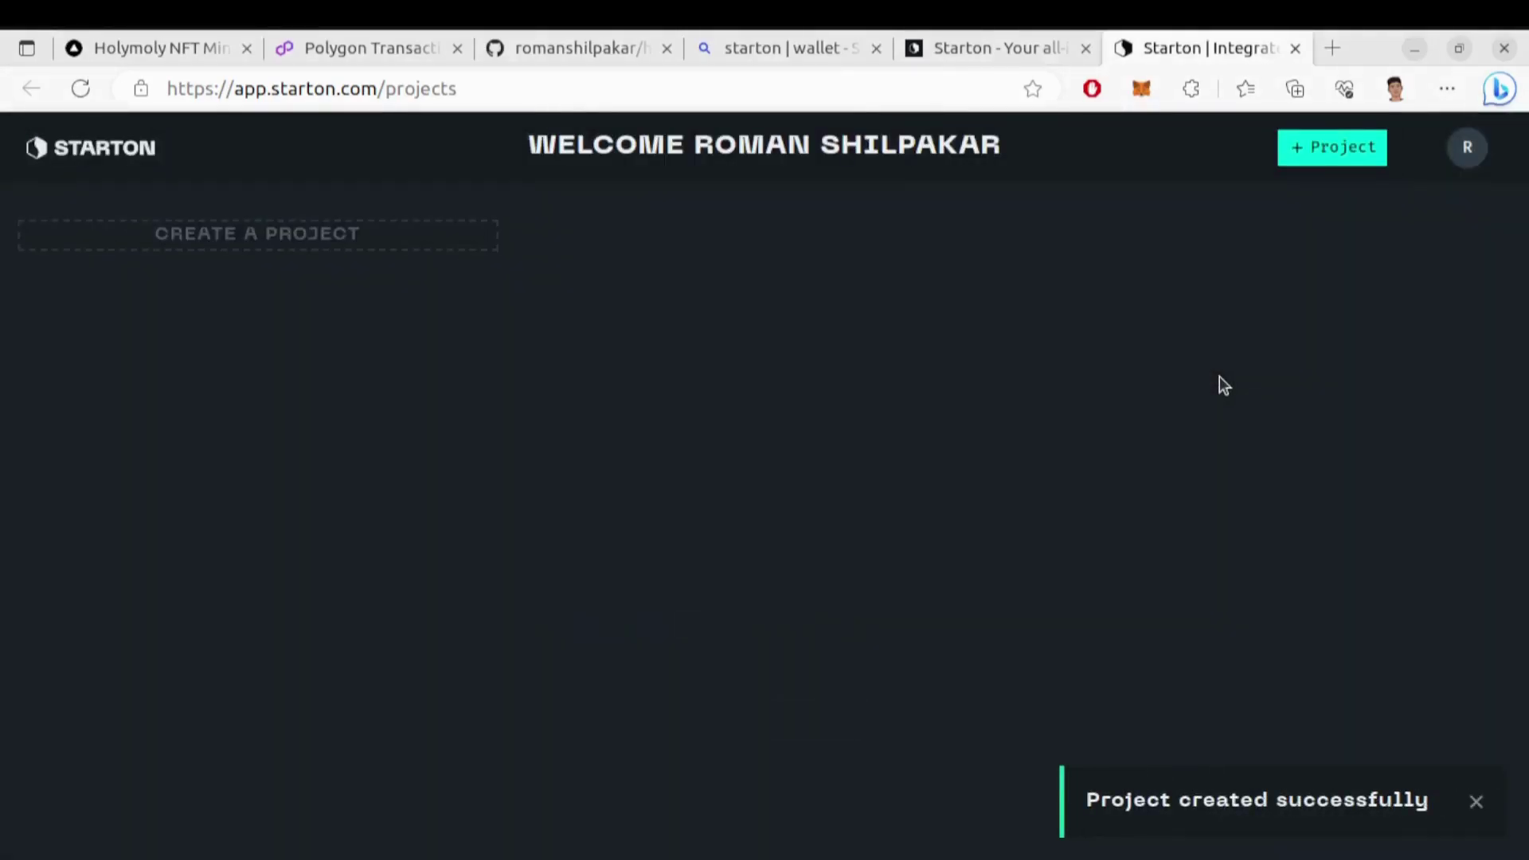
pyautogui.click(83, 93)
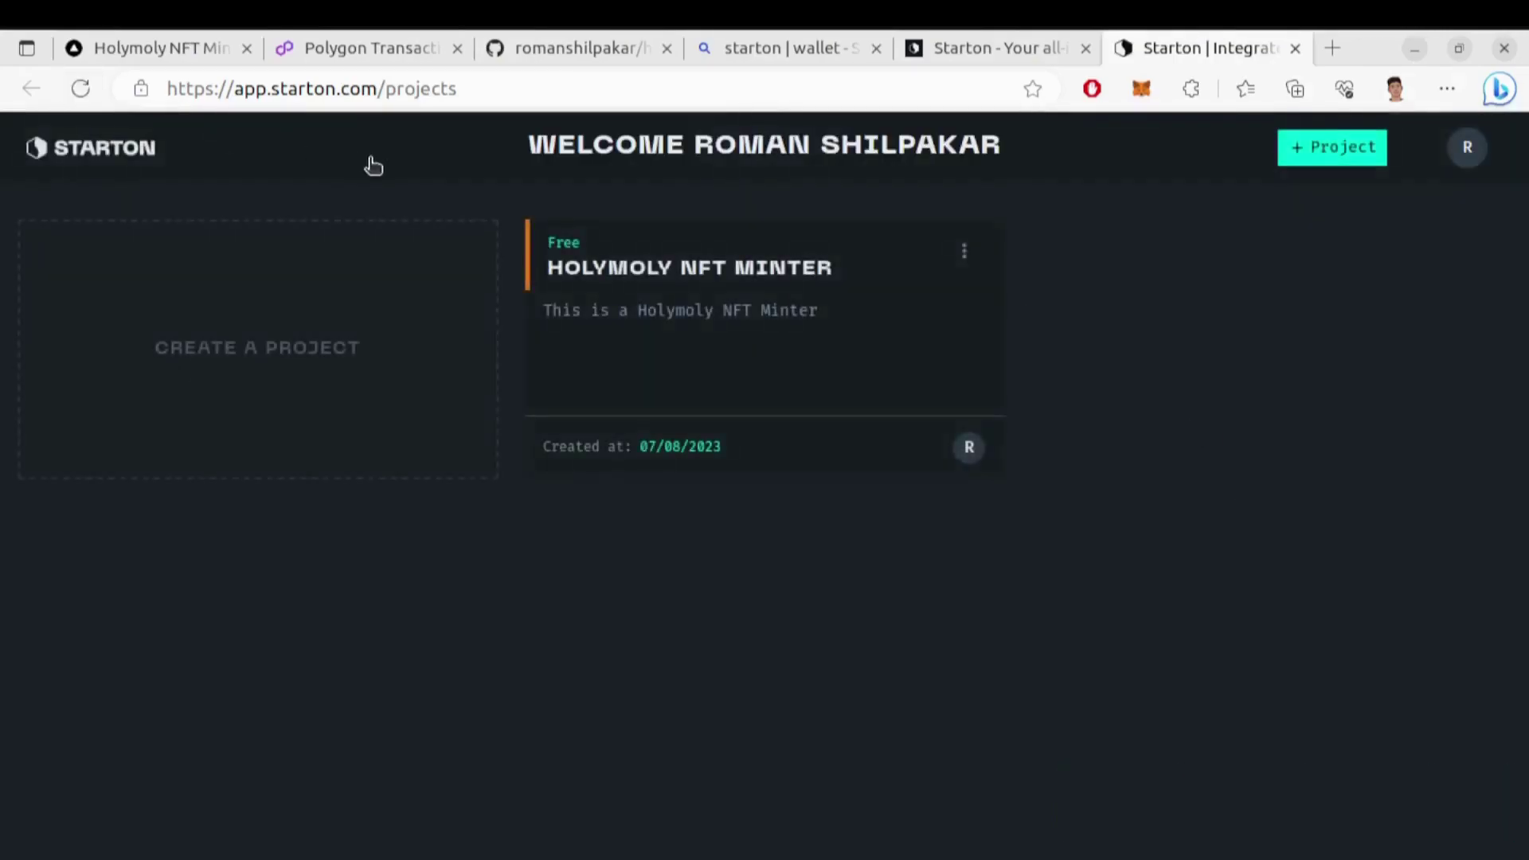
# Open the Holymoly NFT Minter project, dismiss Product Updates, and go to its Wallet page
pyautogui.click(788, 280)
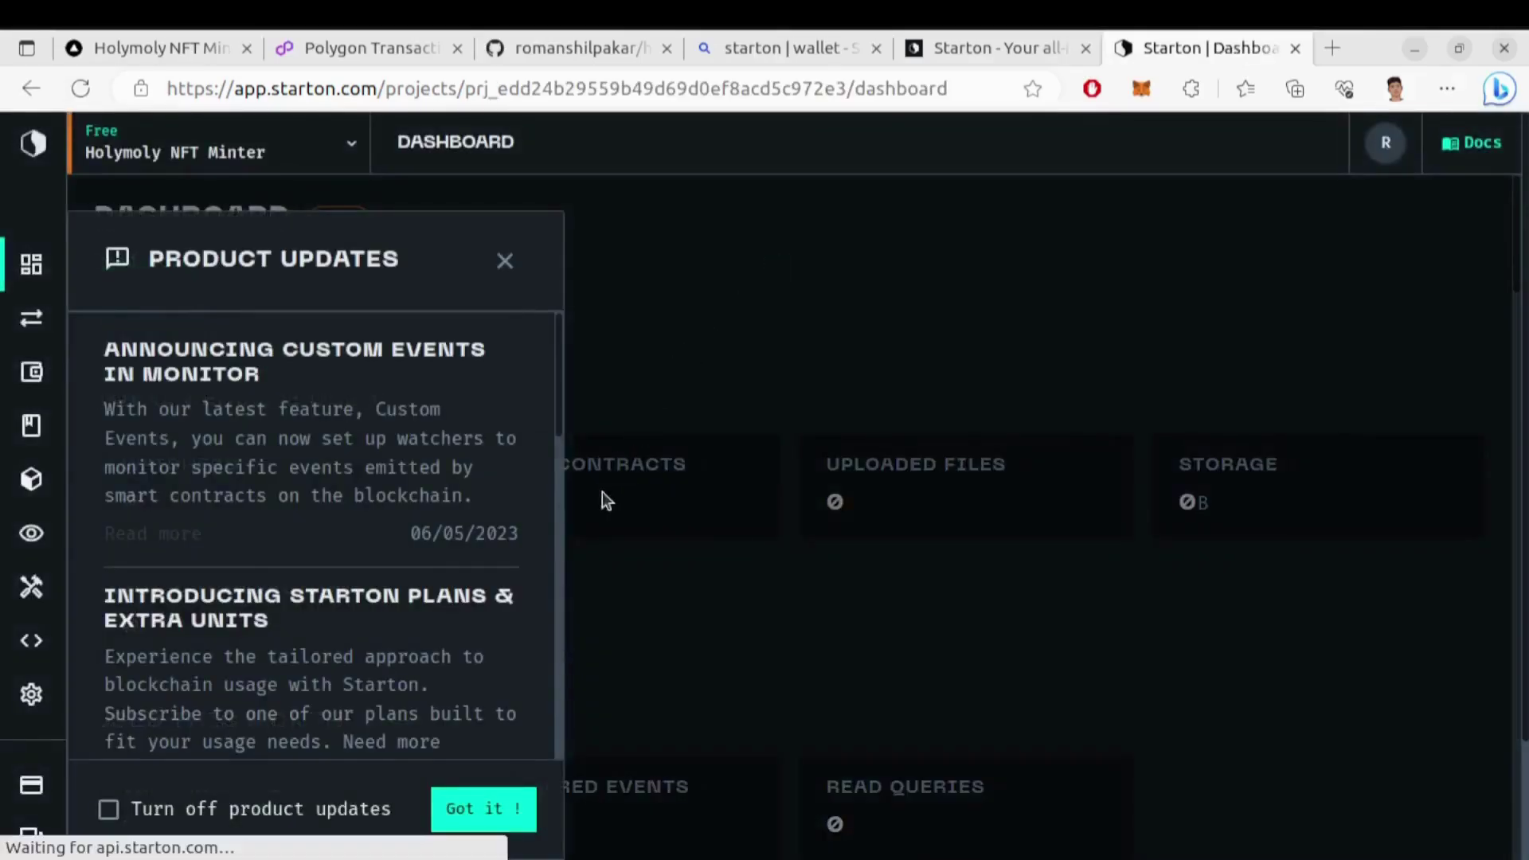
pyautogui.click(508, 262)
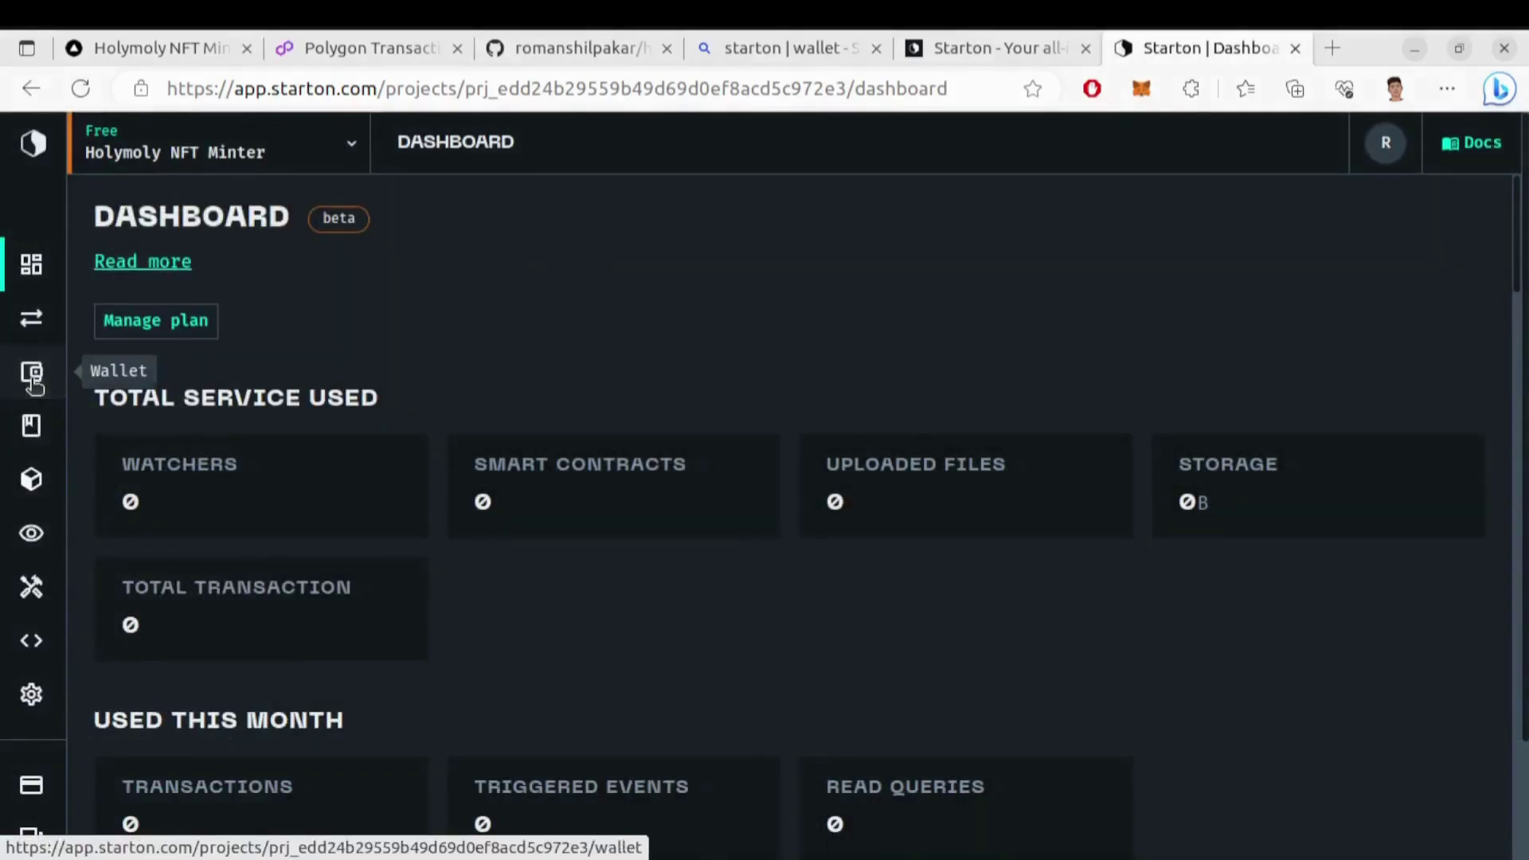
pyautogui.click(34, 384)
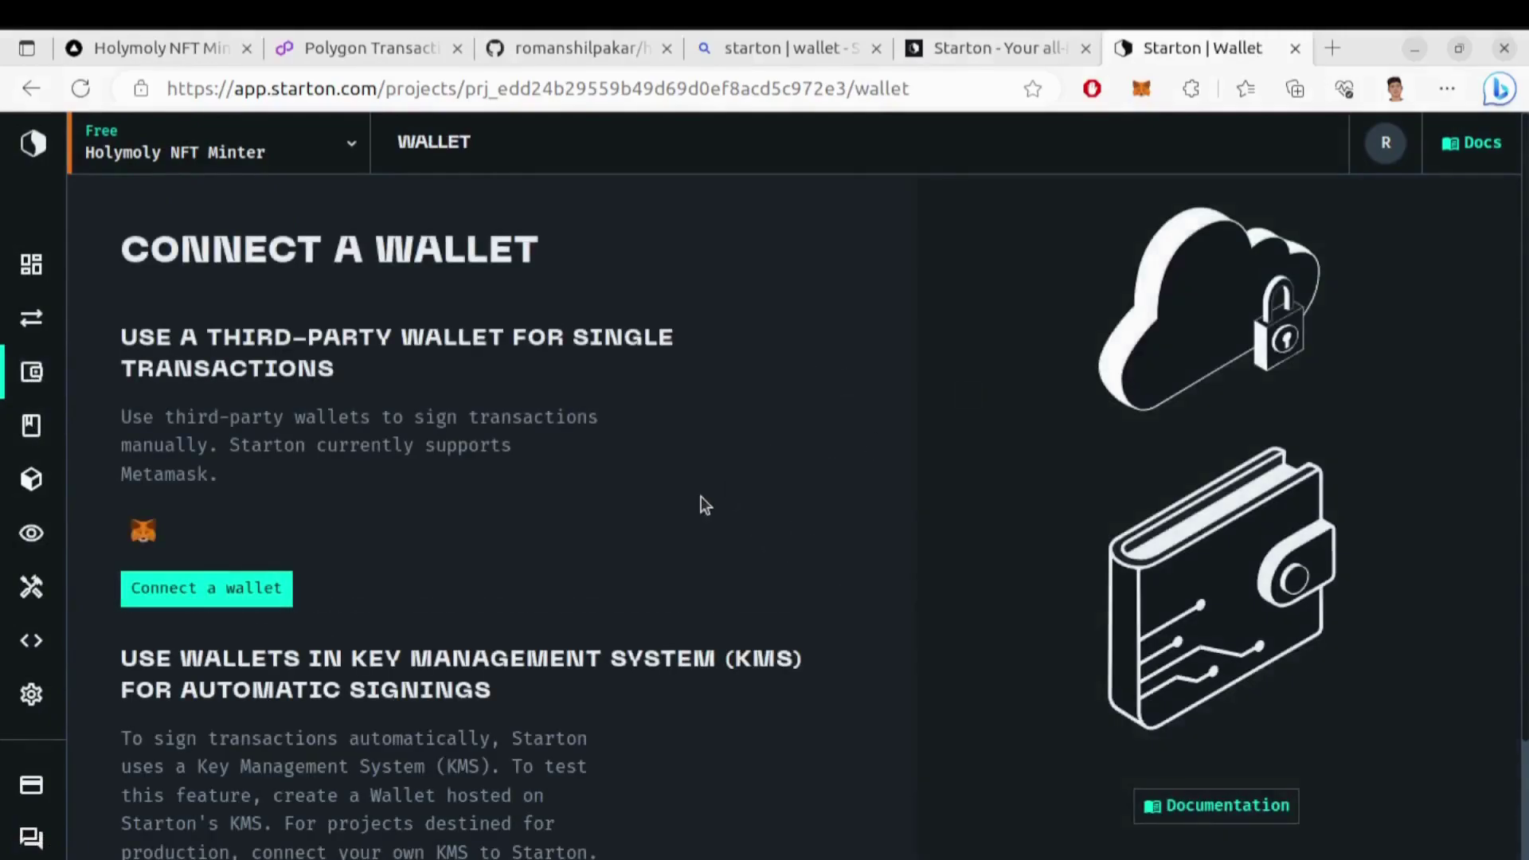
pyautogui.scroll(-2, 701, 498)
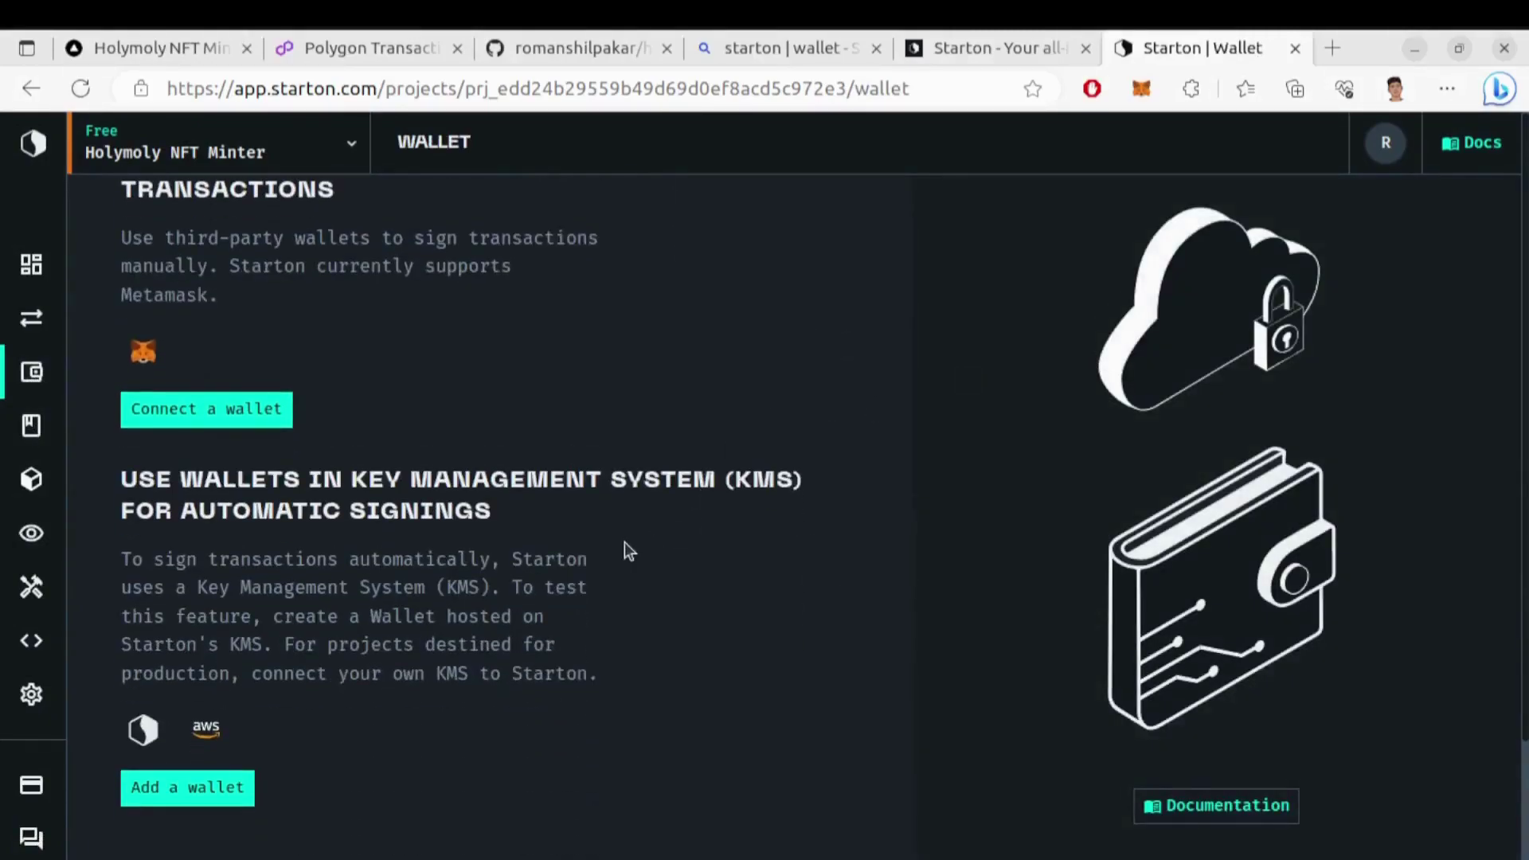
# Create a Starton KMS wallet named 'Holymoly' with description 'Holymoly Wallet'
pyautogui.click(225, 789)
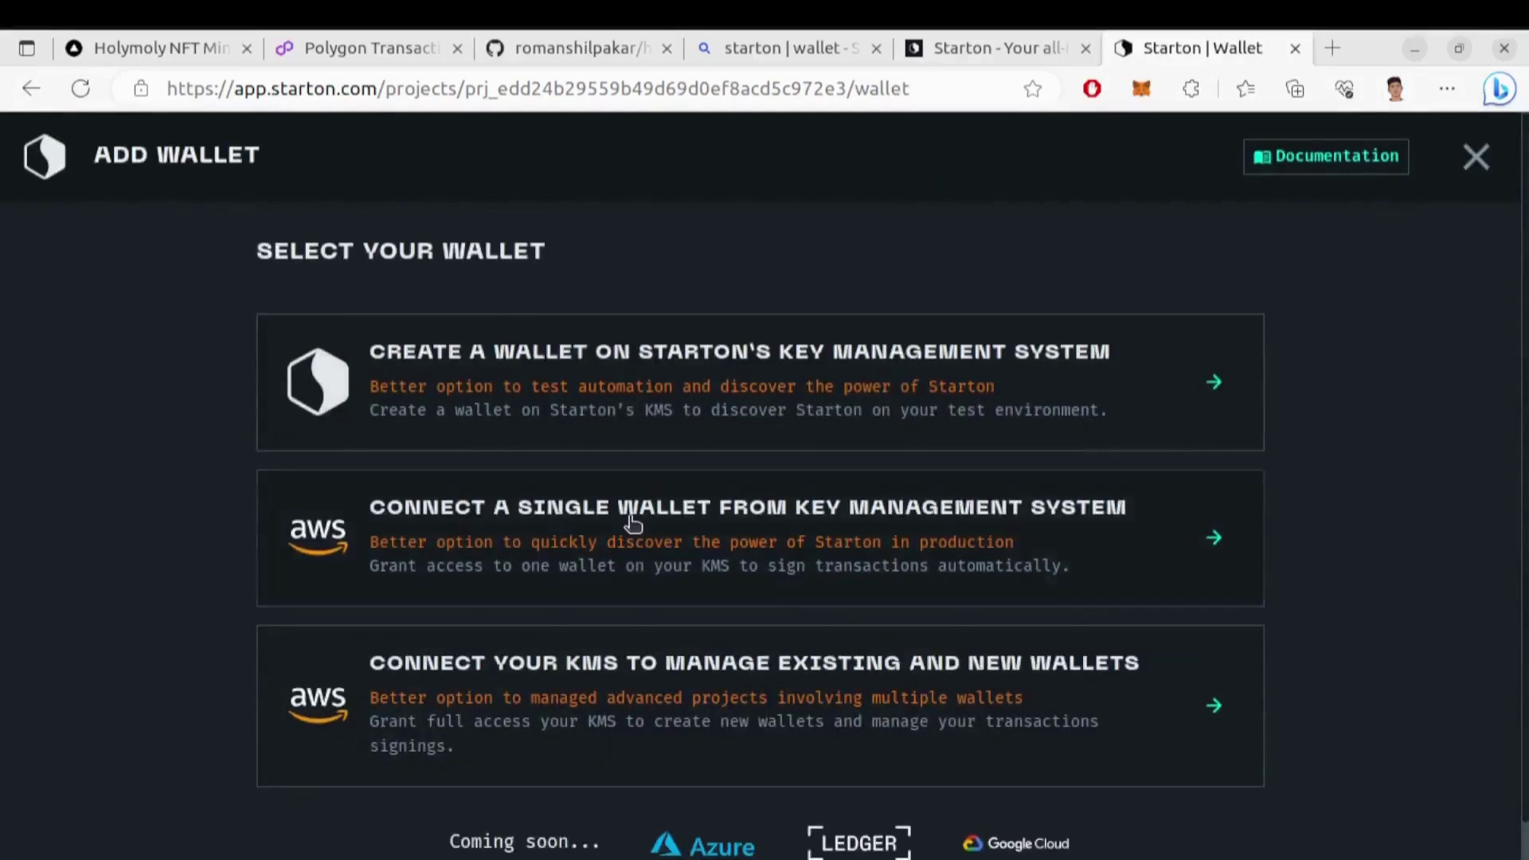
pyautogui.click(781, 370)
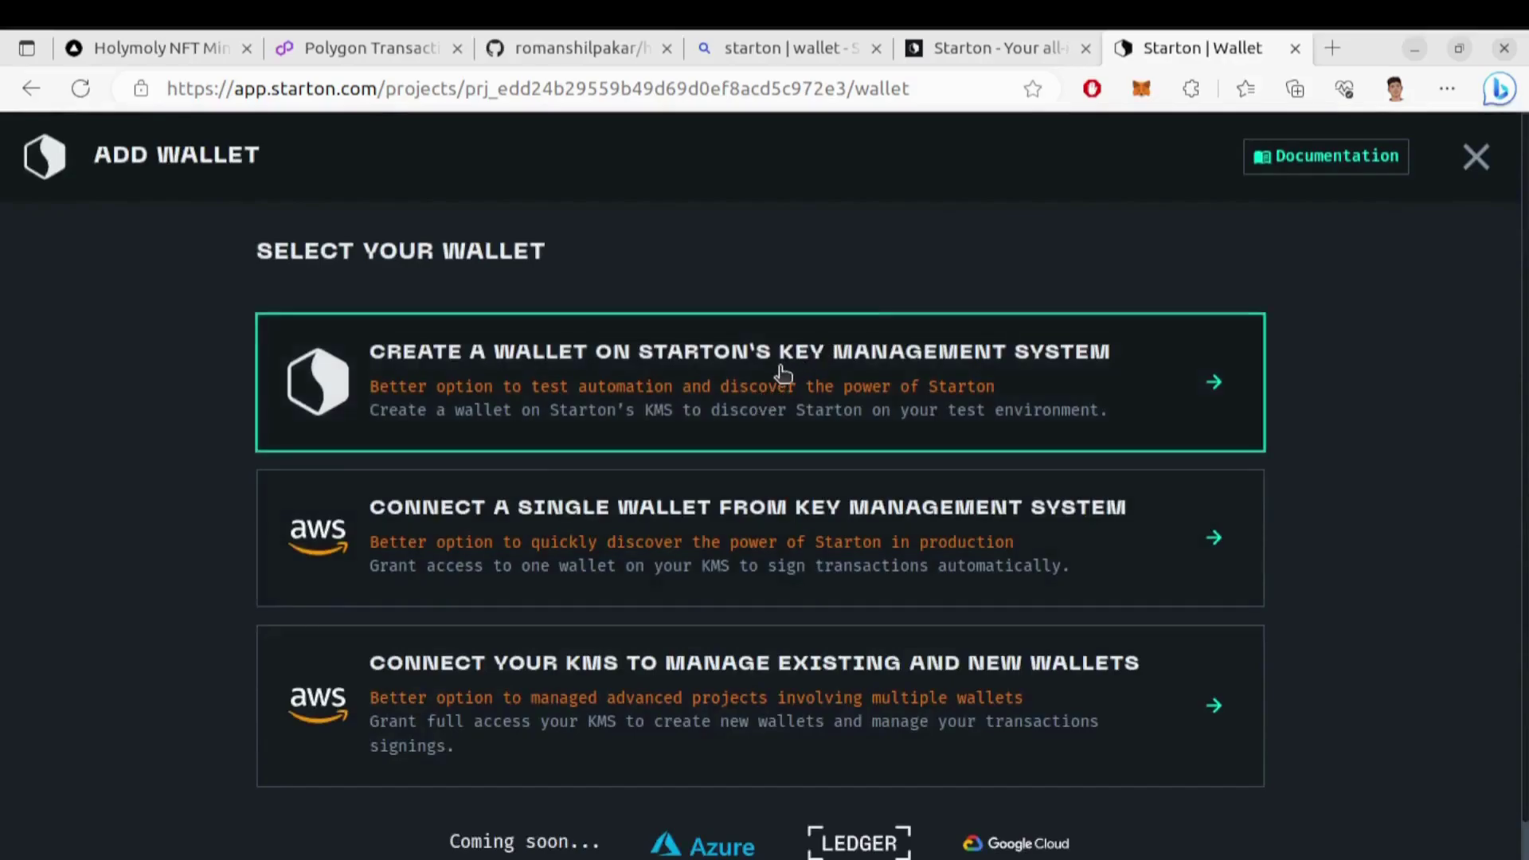
pyautogui.click(621, 410)
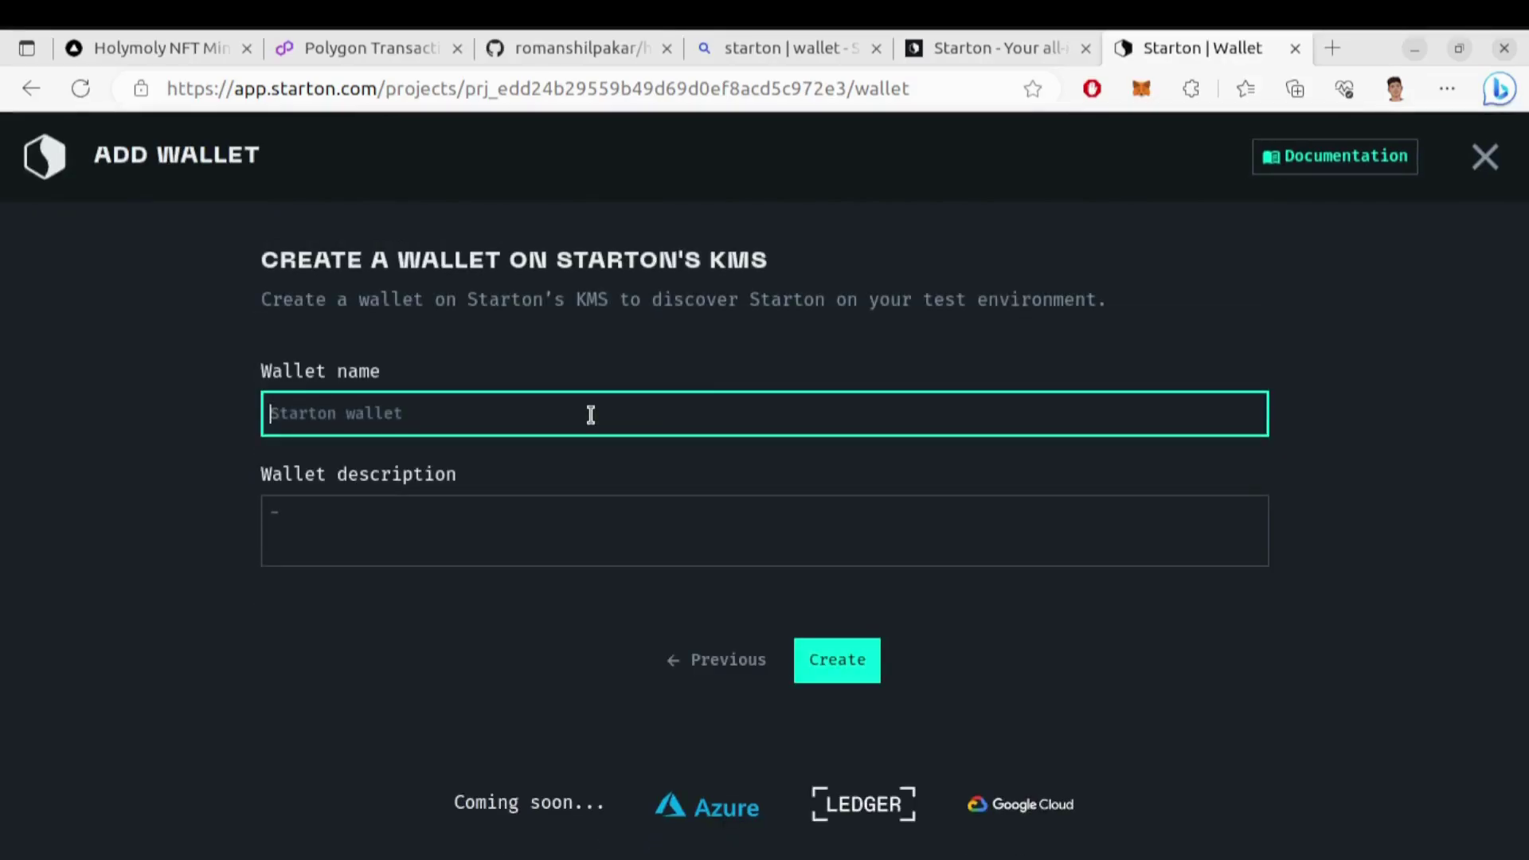
pyautogui.write('Holymoly')
pyautogui.click(445, 535)
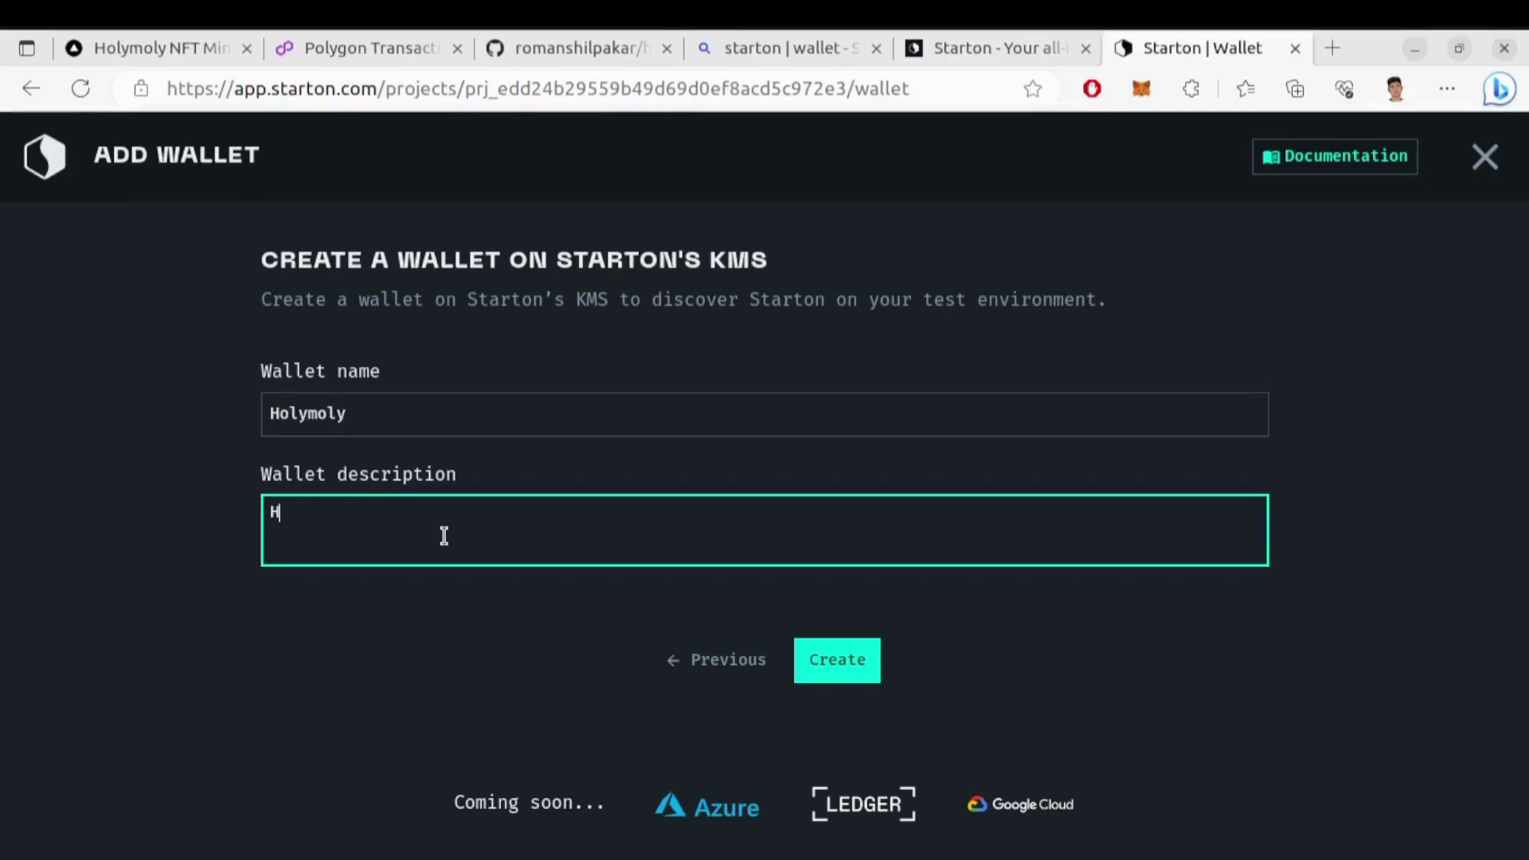
pyautogui.write('Holymoly Wallet')
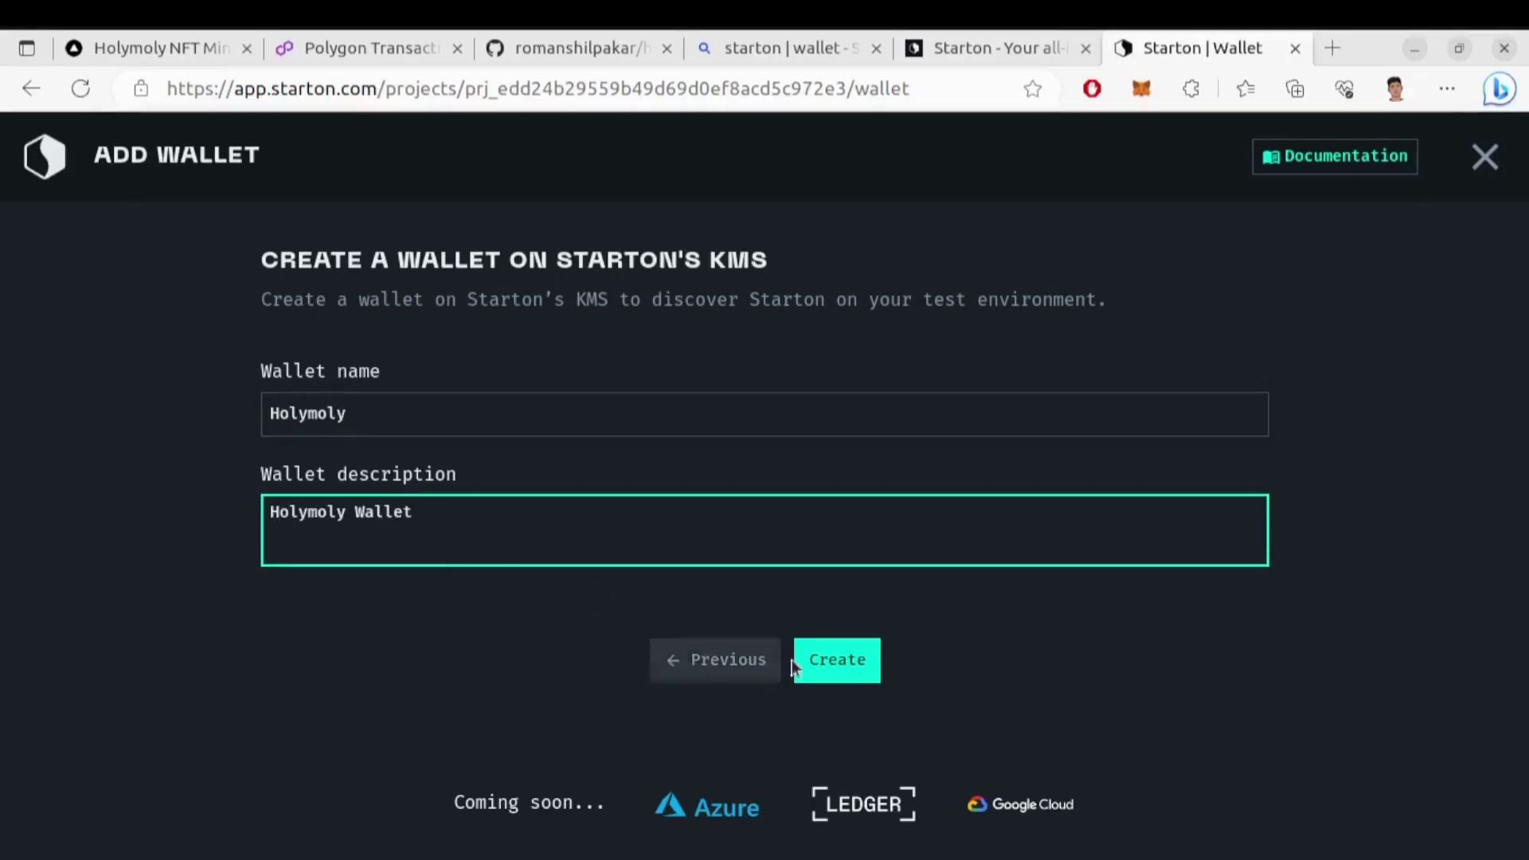
pyautogui.click(803, 666)
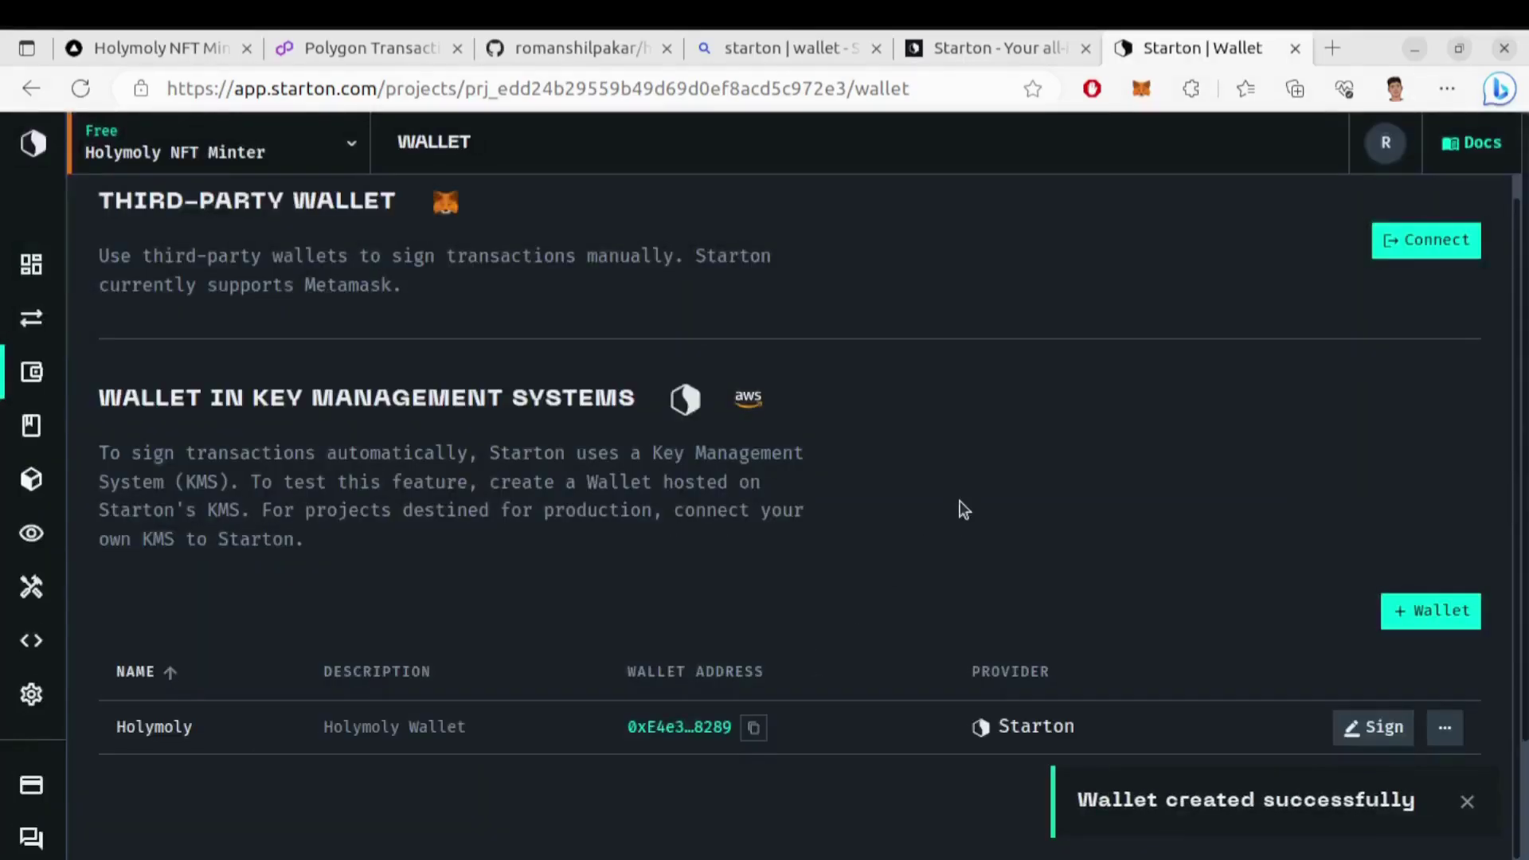
# Copy the new Holymoly wallet's address and return to route.js
pyautogui.scroll(-2, 959, 500)
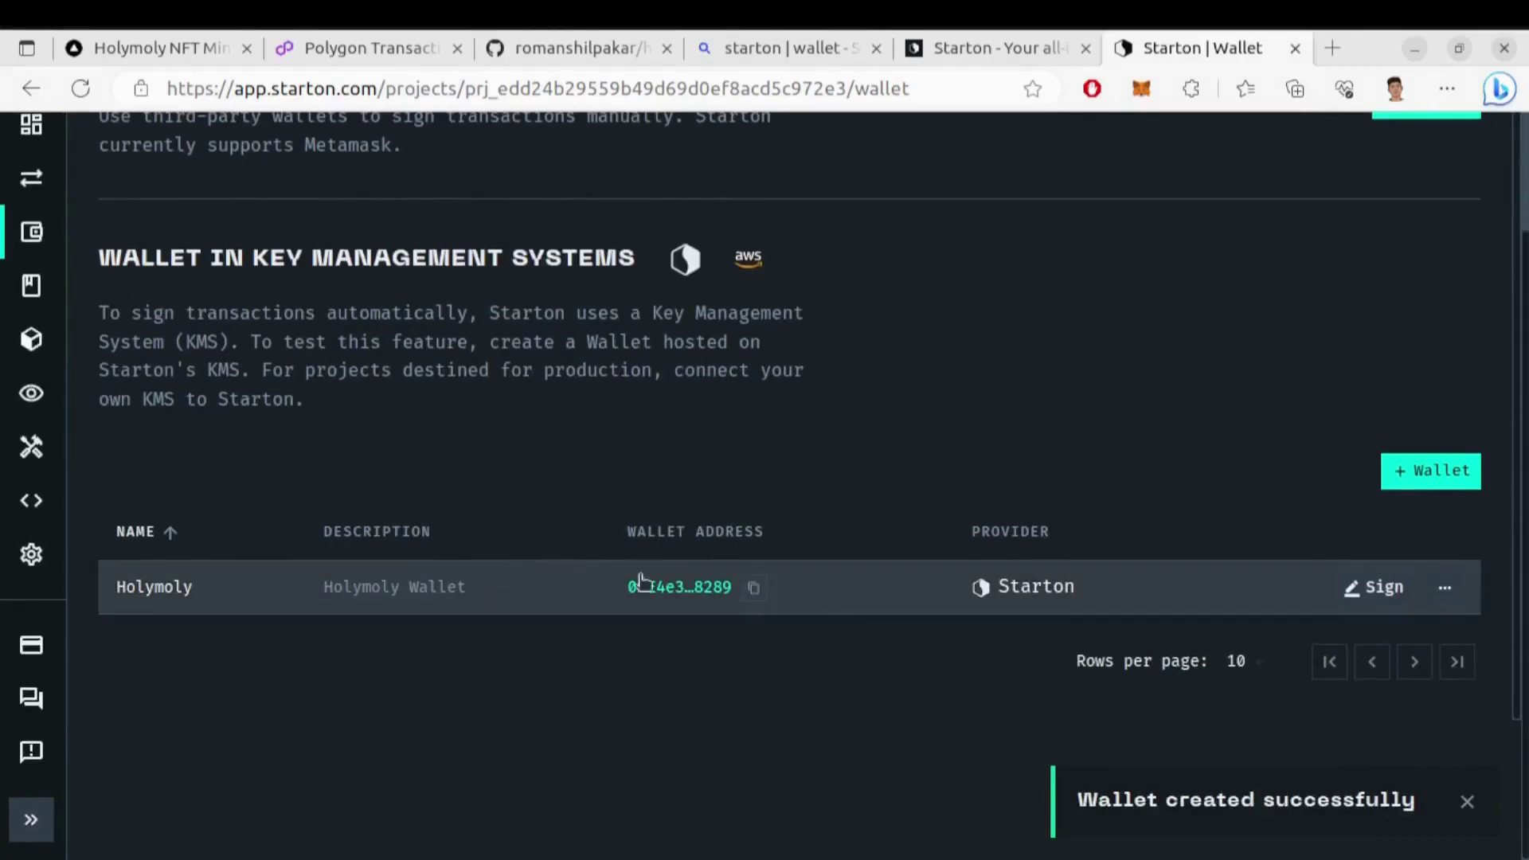
pyautogui.click(752, 588)
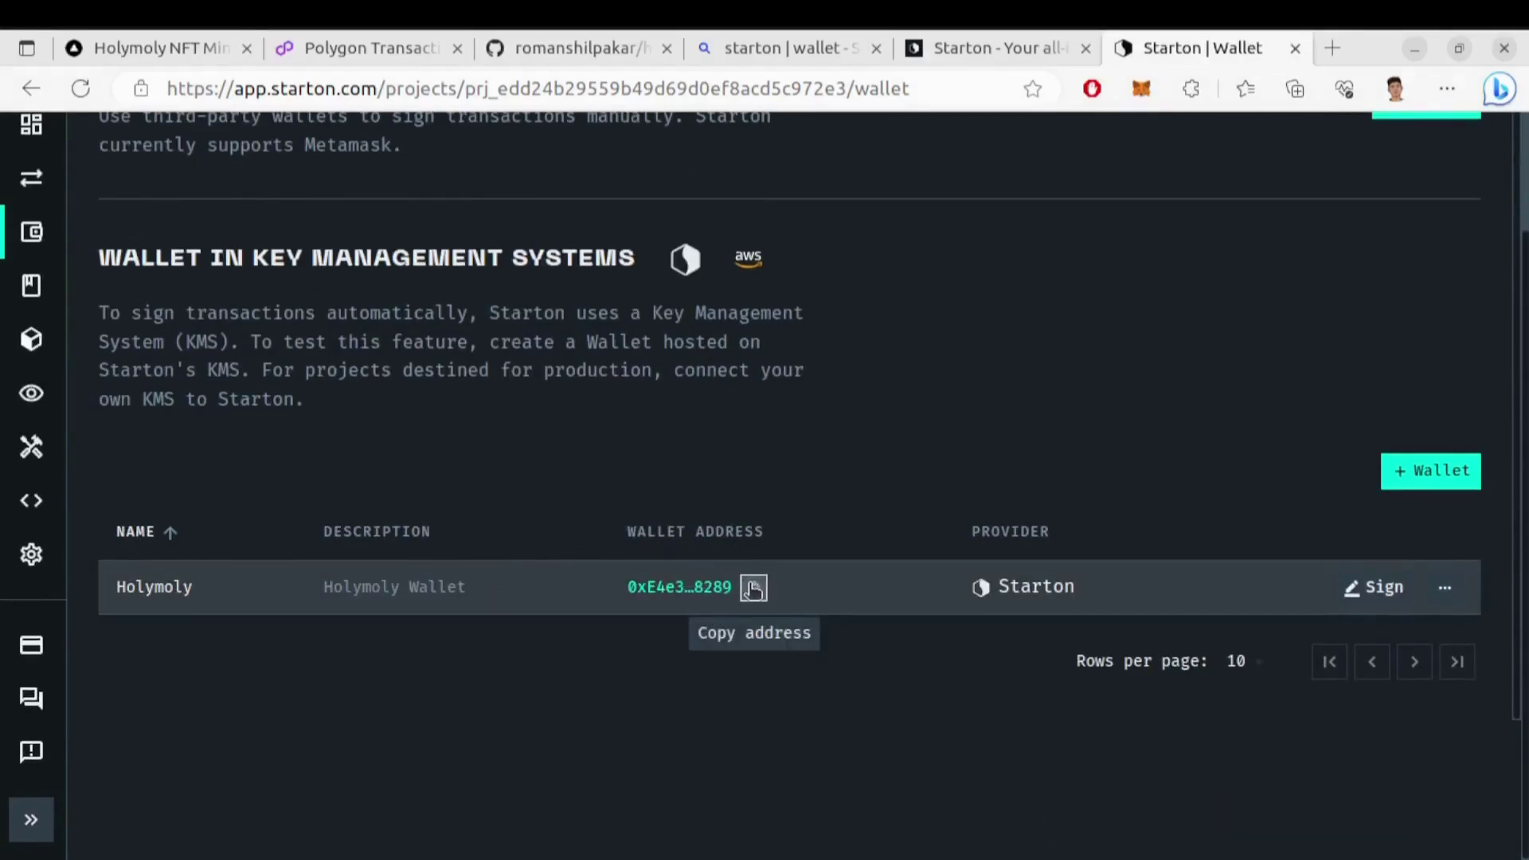
pyautogui.moveTo(16, 446)
pyautogui.click(31, 307)
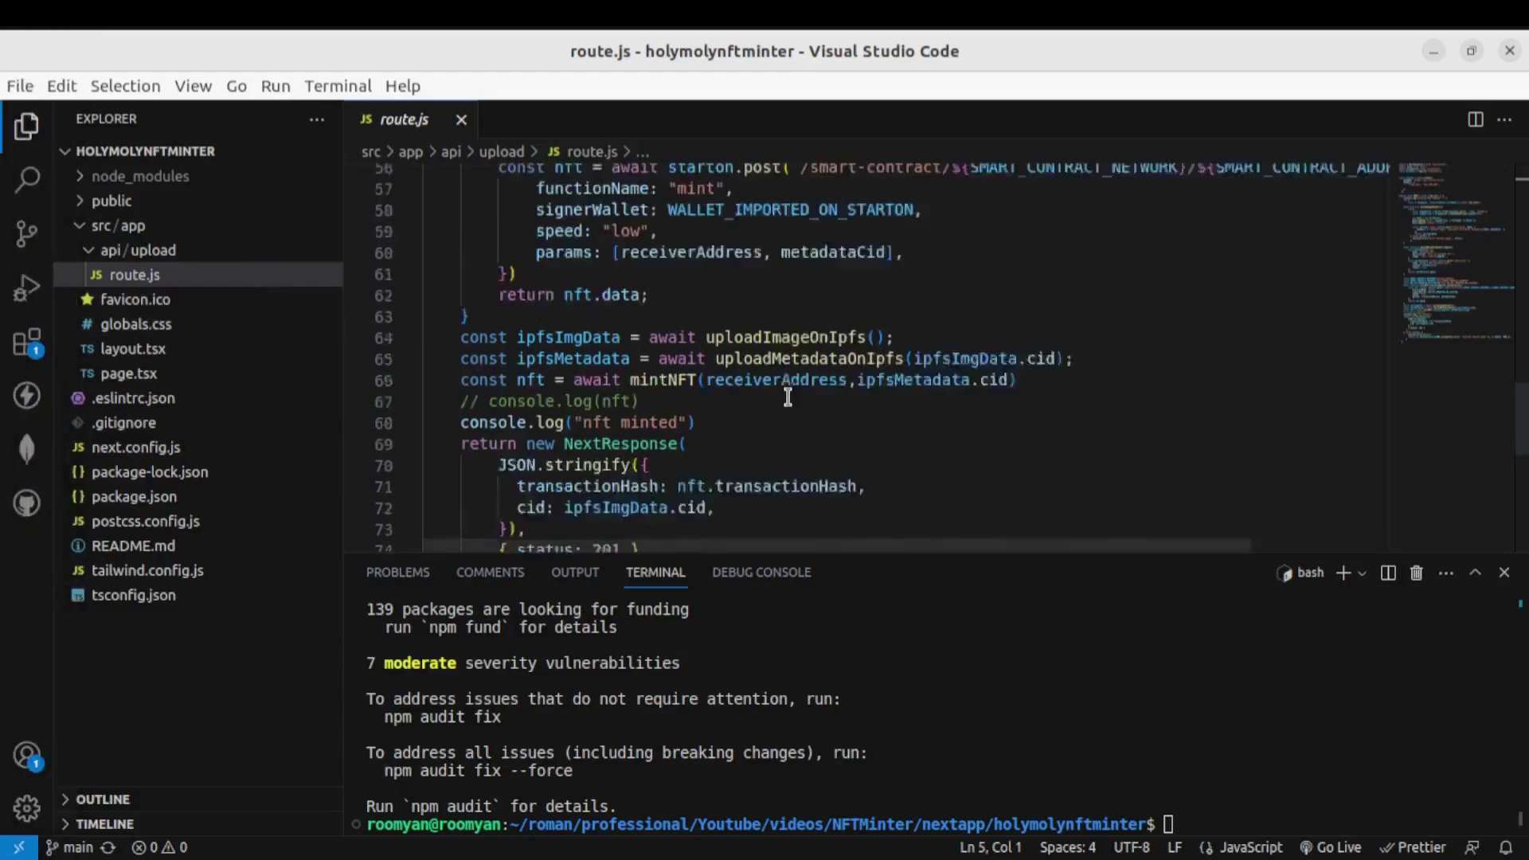
# Replace the WALLET_IMPORTED_ON_STARTON placeholder on line 54 with the copied wallet address
pyautogui.scroll(3, 787, 398)
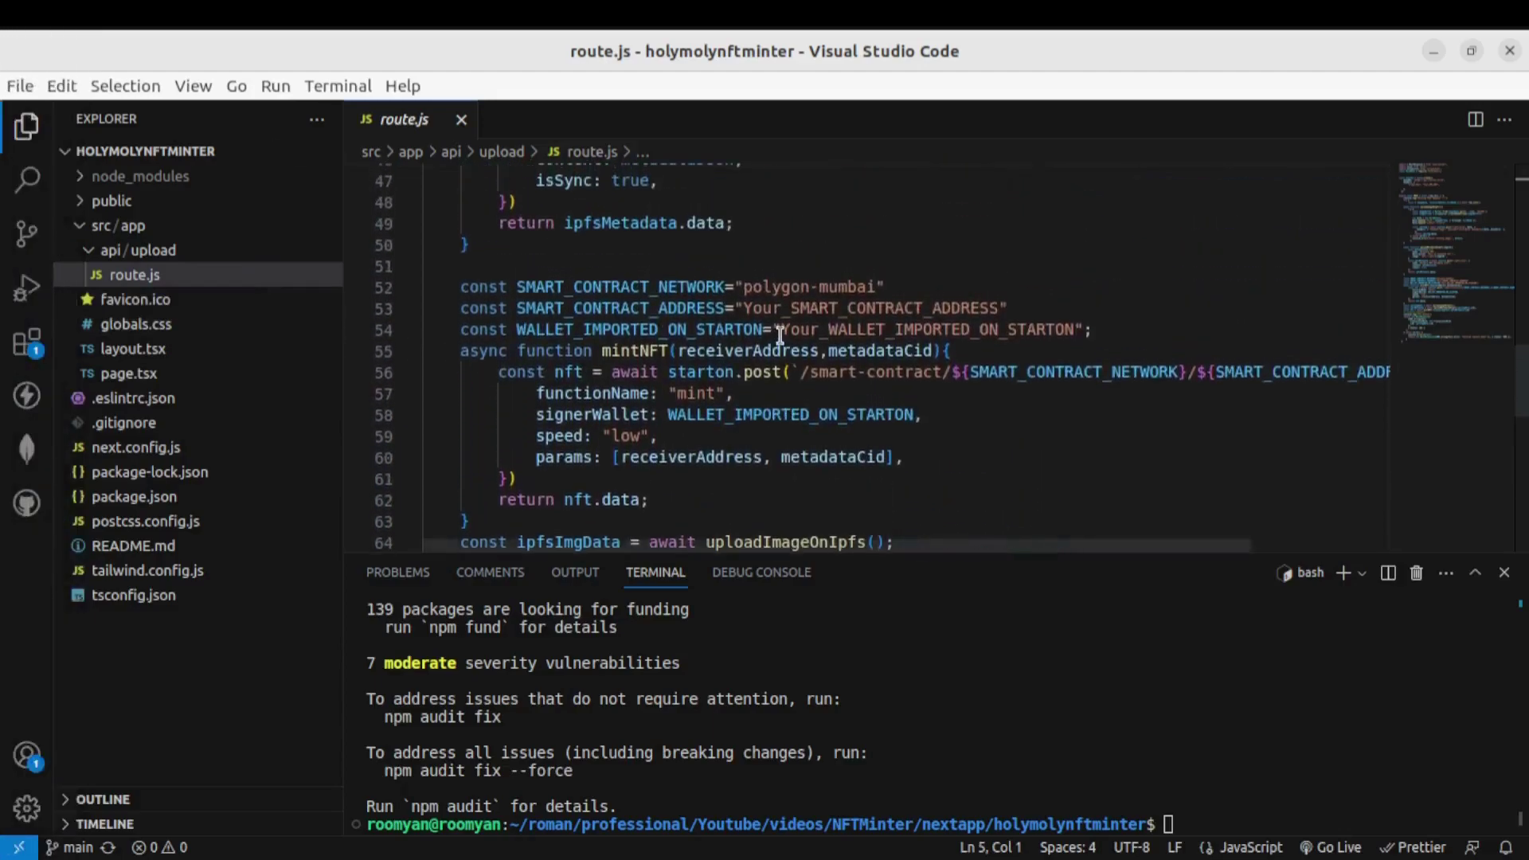
pyautogui.moveTo(781, 327); pyautogui.dragTo(1075, 329)
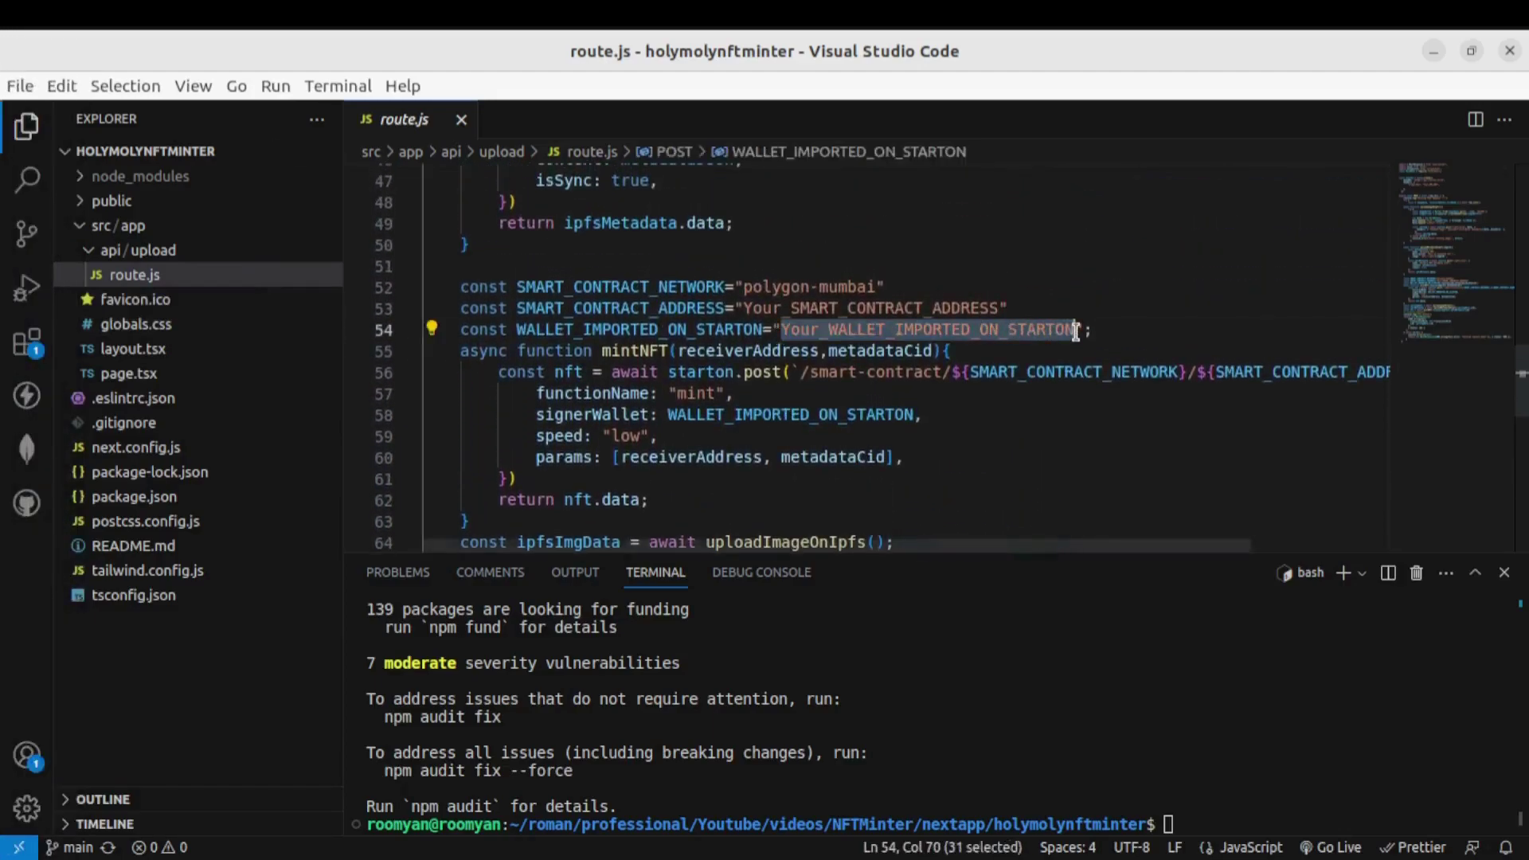
pyautogui.press('BackSpace')
pyautogui.write('0xE4e31b9f2b1bfE3bEFc153816f816853f53E8289')
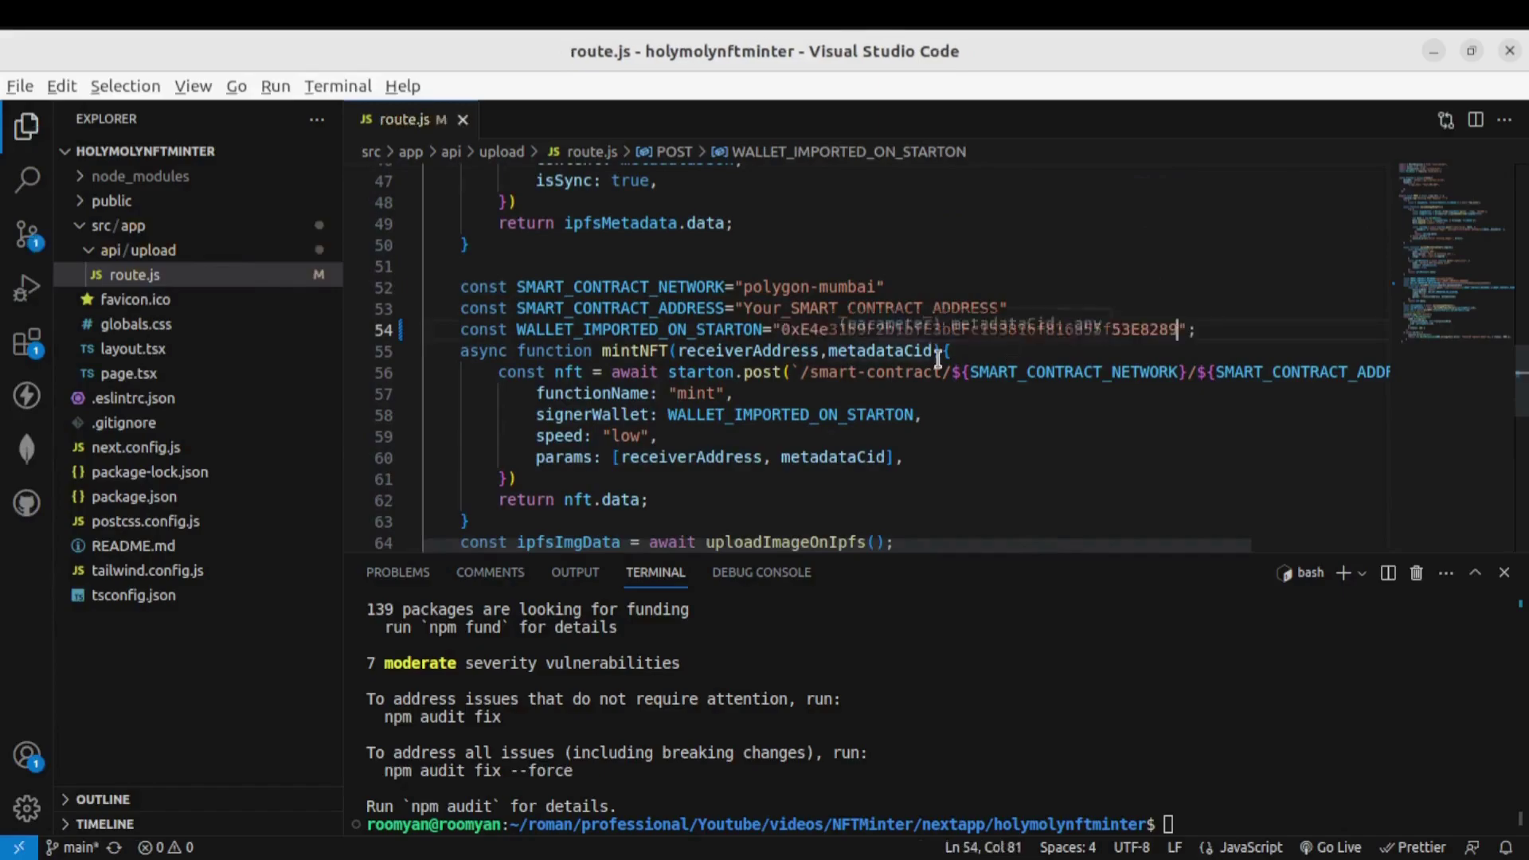
# In Starton, start deploying a smart contract from a template
pyautogui.hotkey('alt', 'Tab')
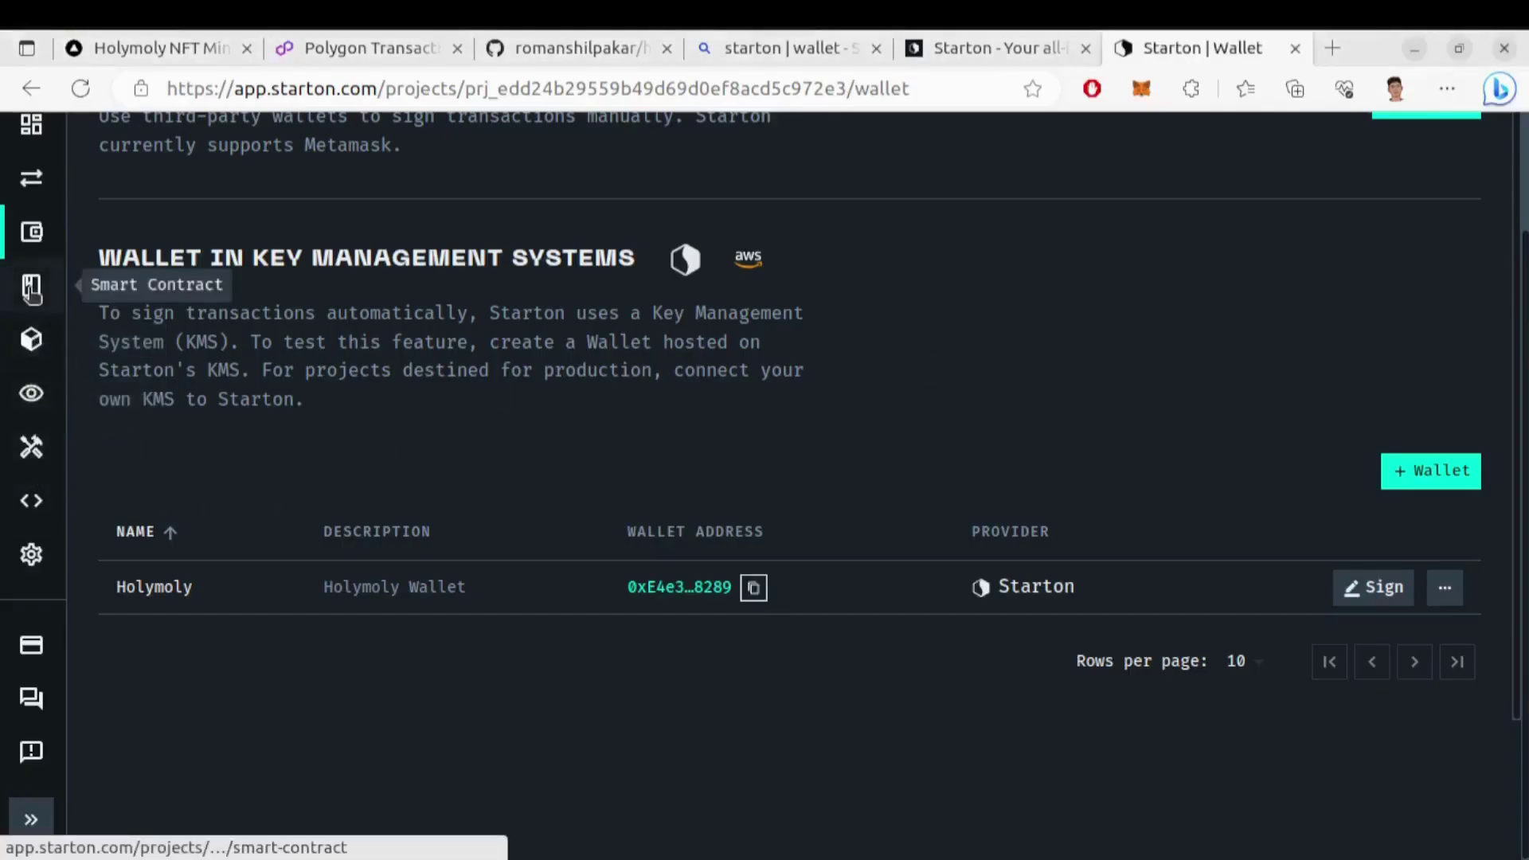
pyautogui.click(31, 288)
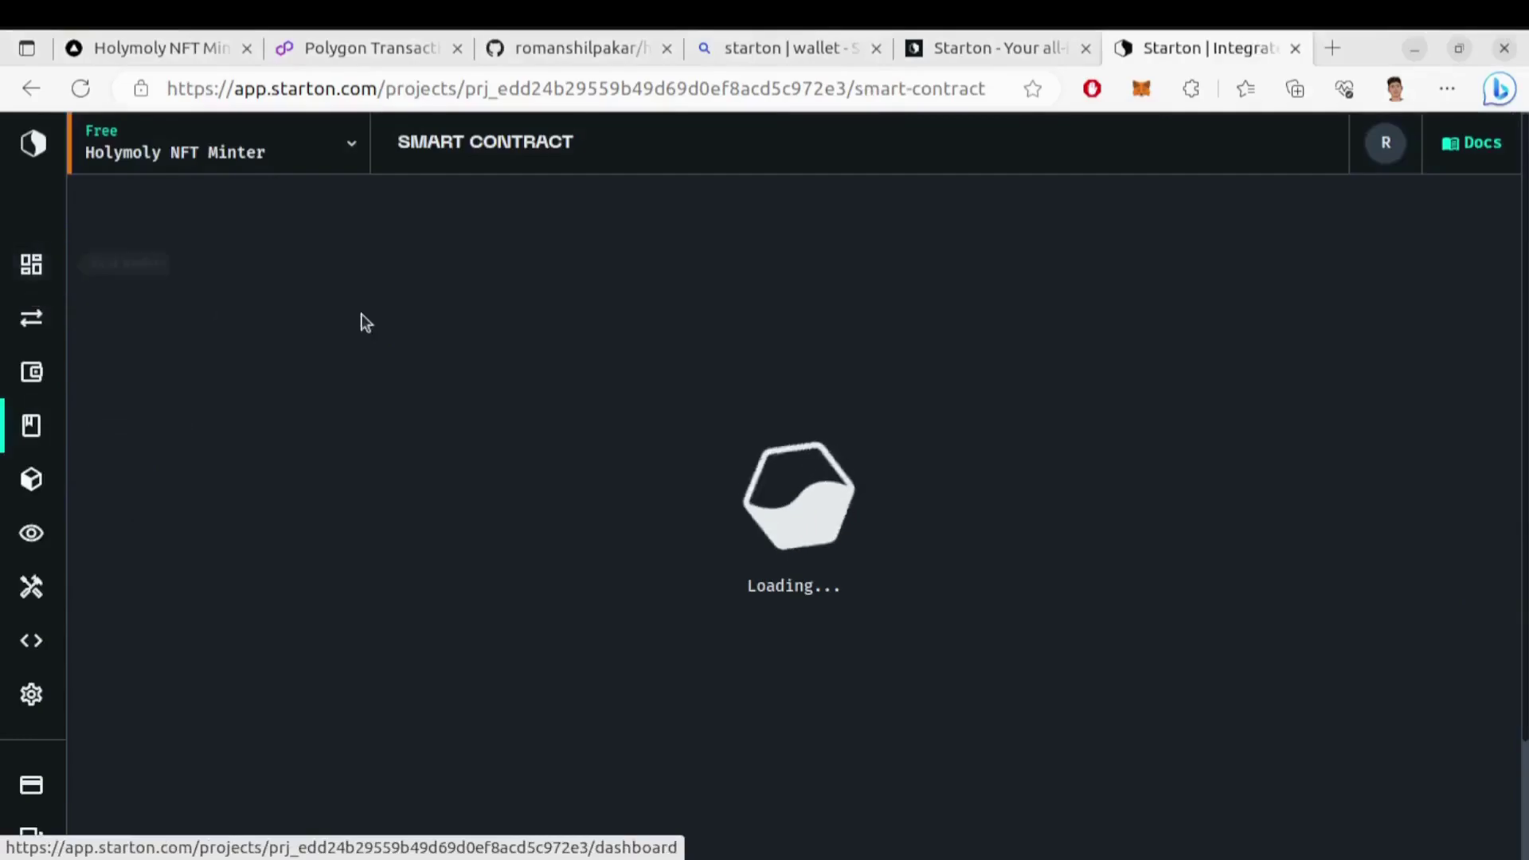
pyautogui.scroll(-1, 658, 478)
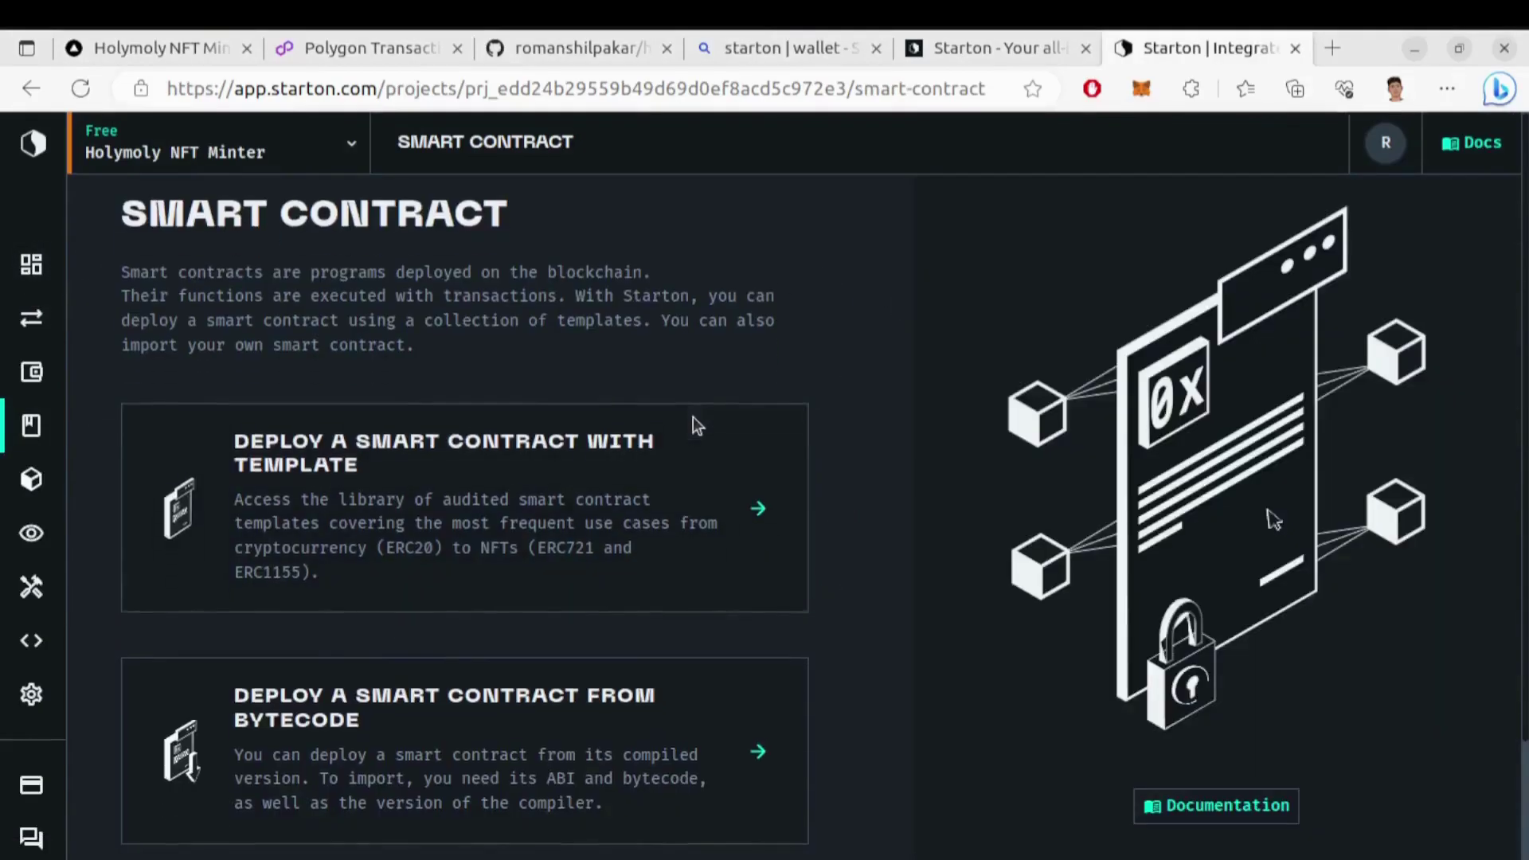
pyautogui.click(602, 466)
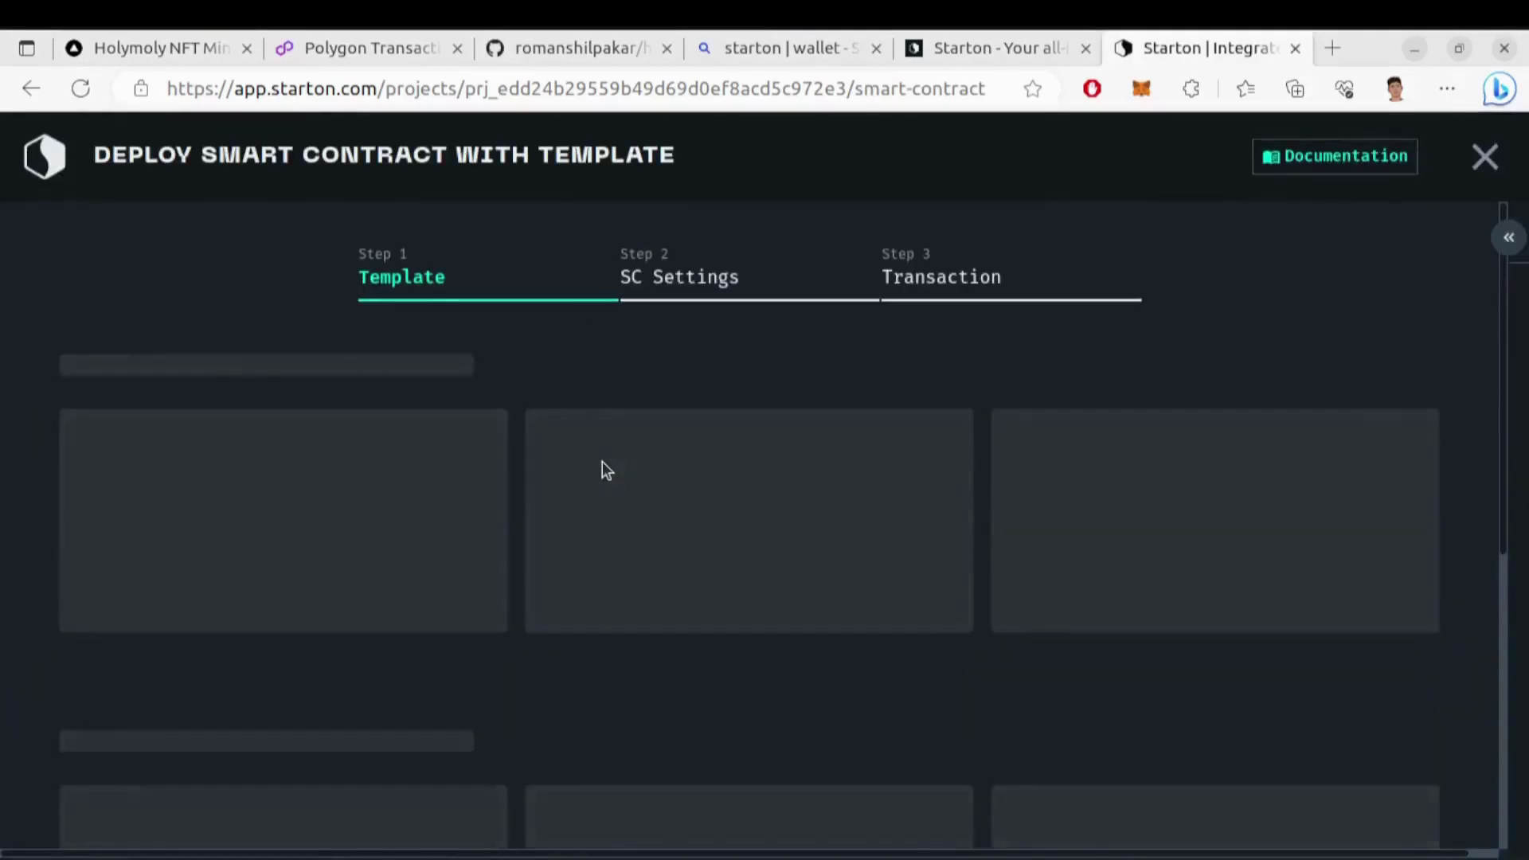